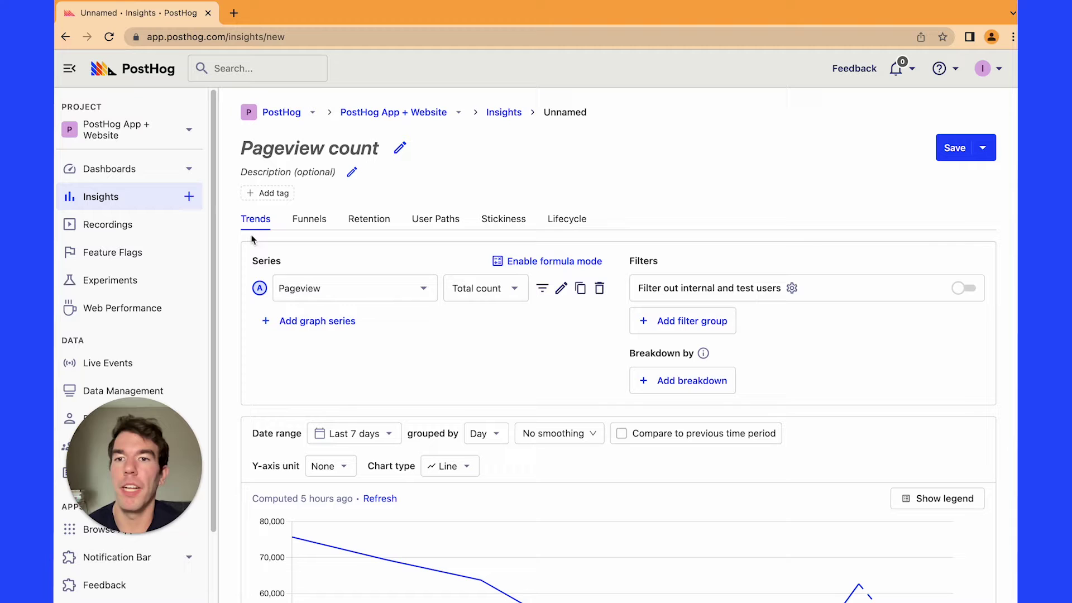
- Make series A the sum of Pageview Session duration, with the y-axis unit Duration (s)
{"action": "left_click", "coordinate": [489, 294]}
{"action": "scroll", "coordinate": [500, 481], "scroll_direction": "down", "scroll_amount": 1}
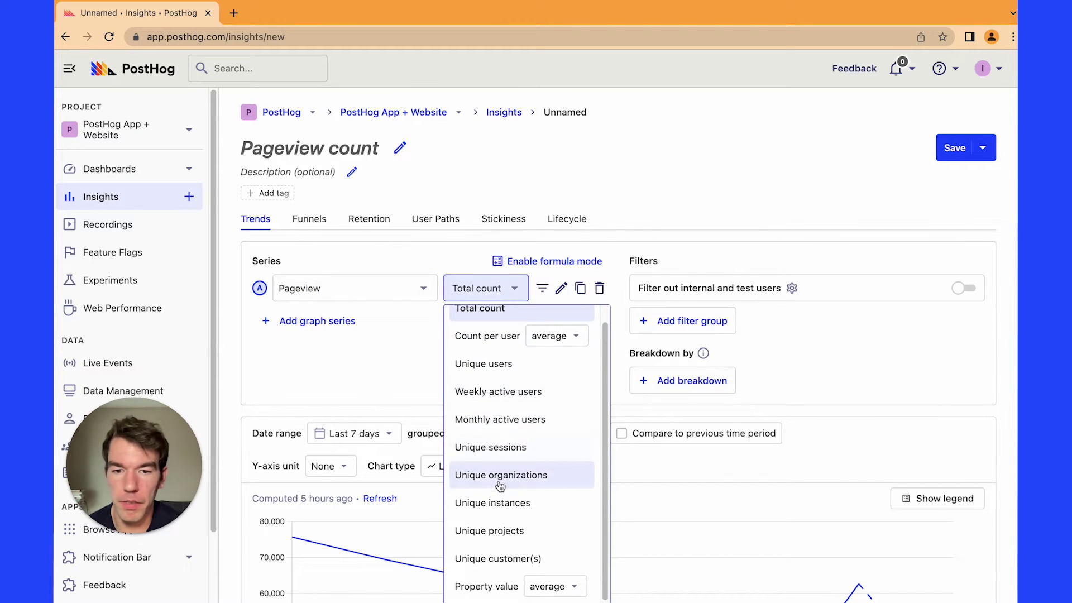
{"action": "left_click", "coordinate": [494, 585]}
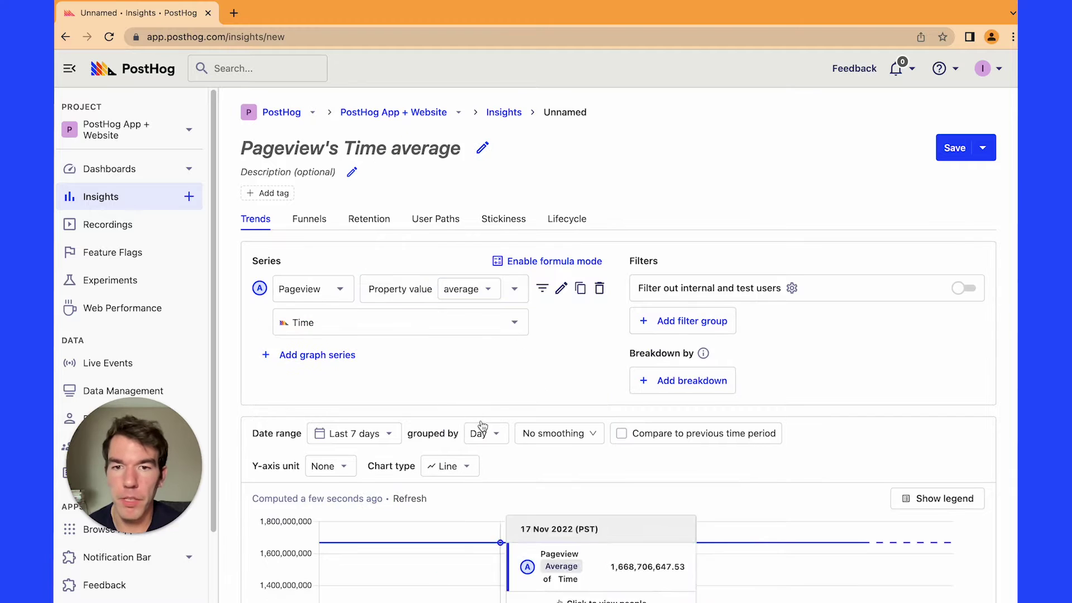
{"action": "left_click", "coordinate": [468, 290]}
{"action": "left_click", "coordinate": [459, 348]}
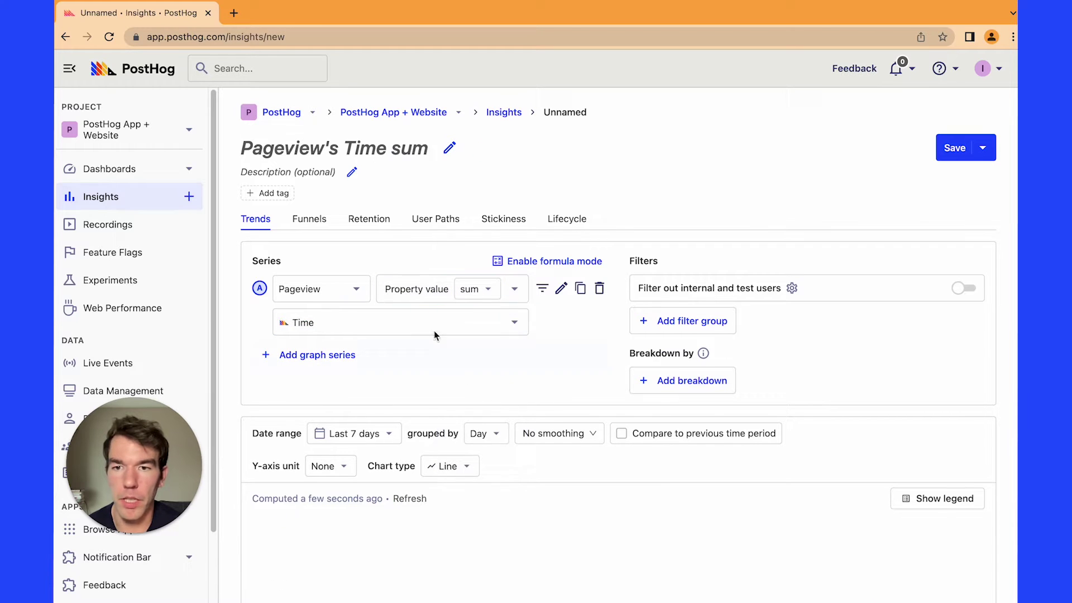
{"action": "left_click", "coordinate": [409, 331]}
{"action": "left_click", "coordinate": [438, 400]}
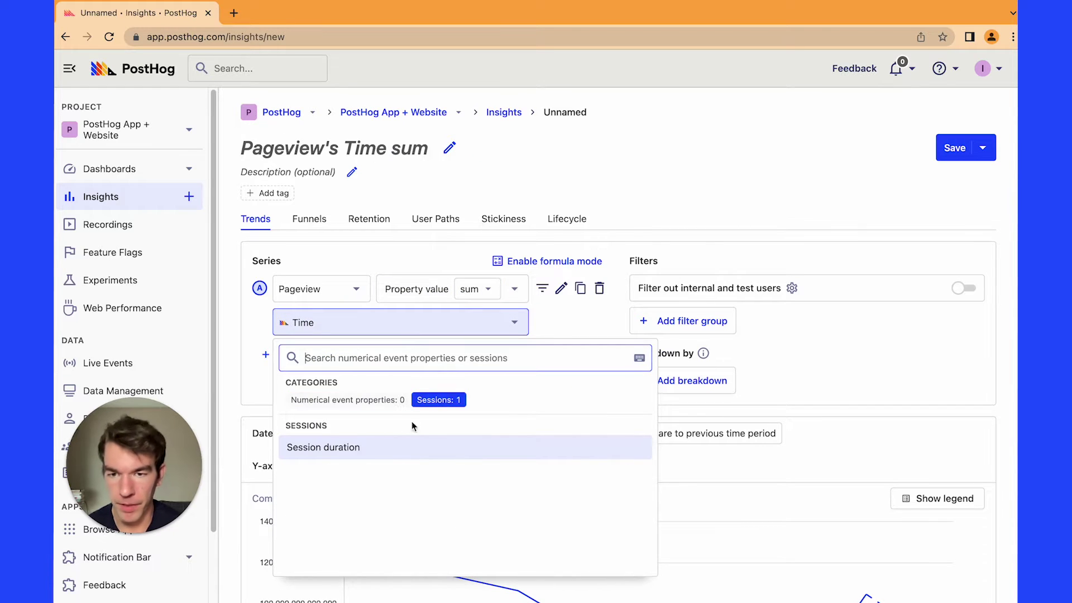
{"action": "left_click", "coordinate": [340, 448]}
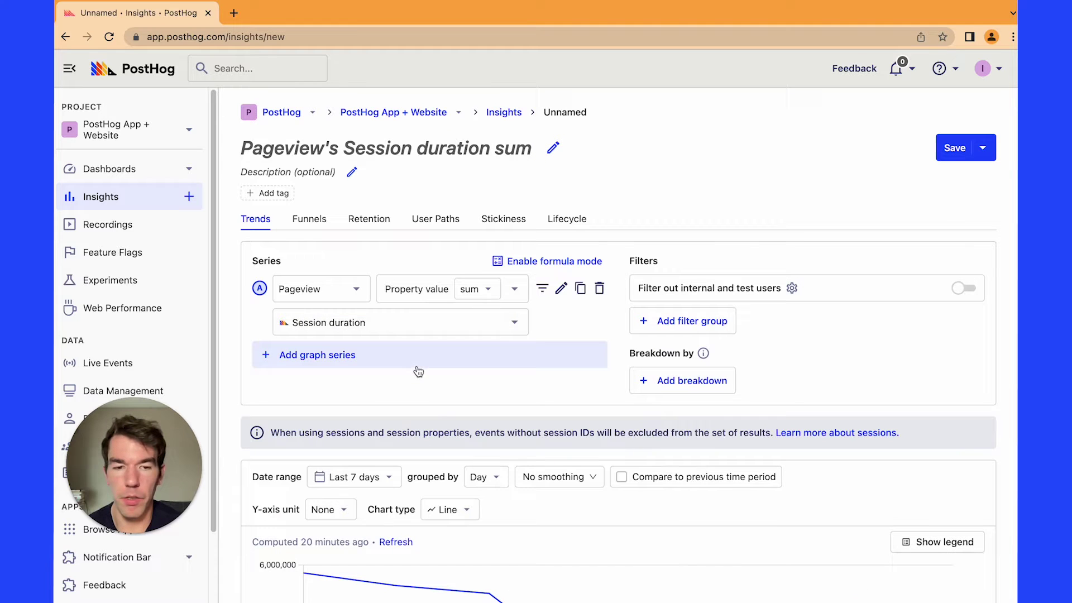
{"action": "left_click", "coordinate": [342, 509]}
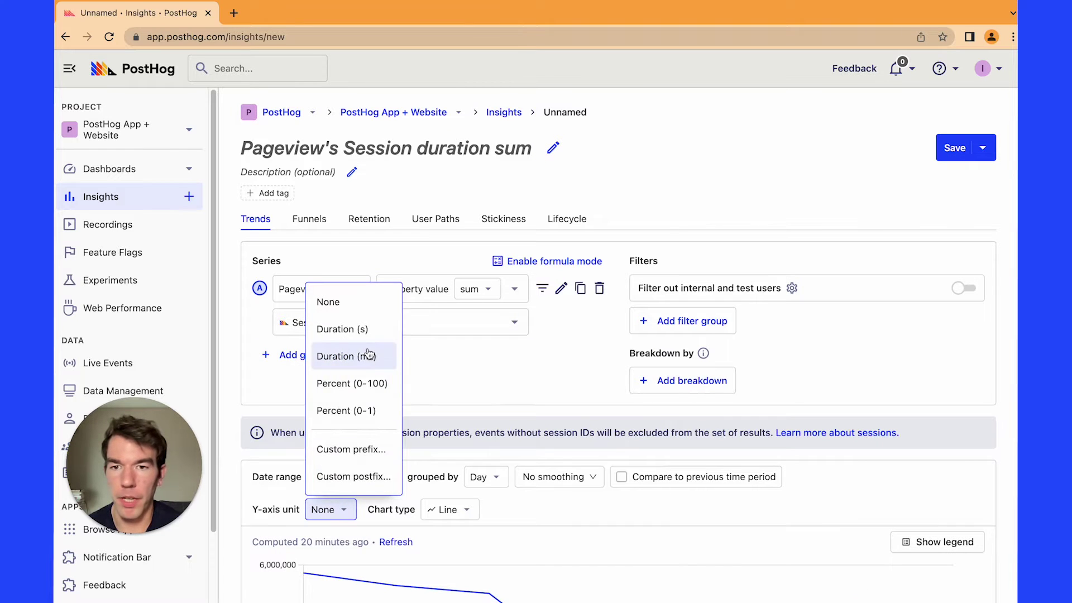
{"action": "left_click", "coordinate": [343, 329]}
- Review the Session duration chart's tooltips, then scroll back to the top of the insight
{"action": "scroll", "coordinate": [525, 349], "scroll_direction": "down", "scroll_amount": 3}
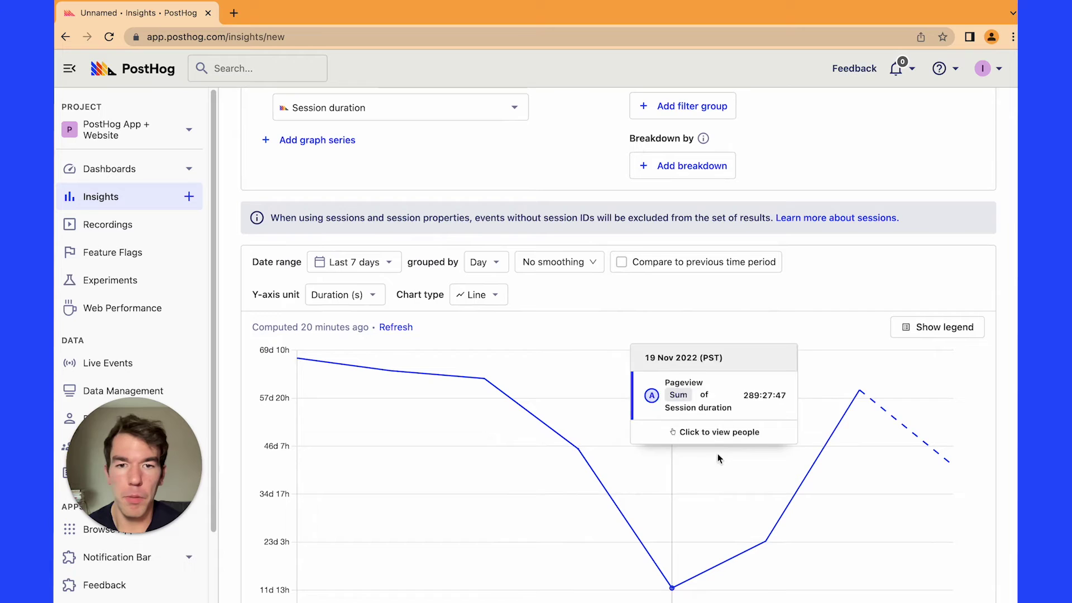
{"action": "mouse_move", "coordinate": [820, 429]}
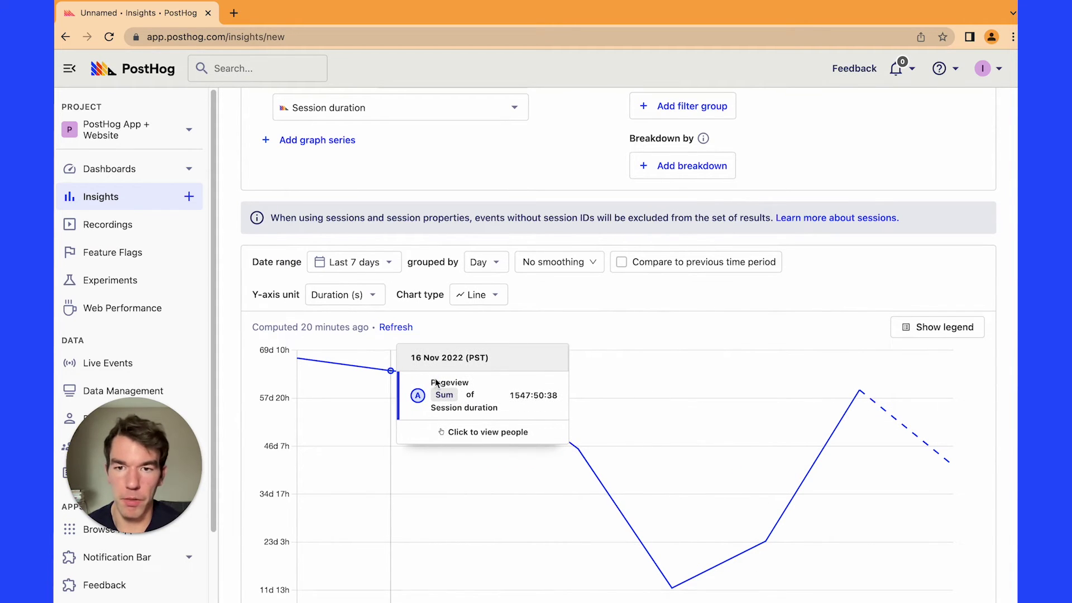
{"action": "scroll", "coordinate": [440, 374], "scroll_direction": "up", "scroll_amount": 4}
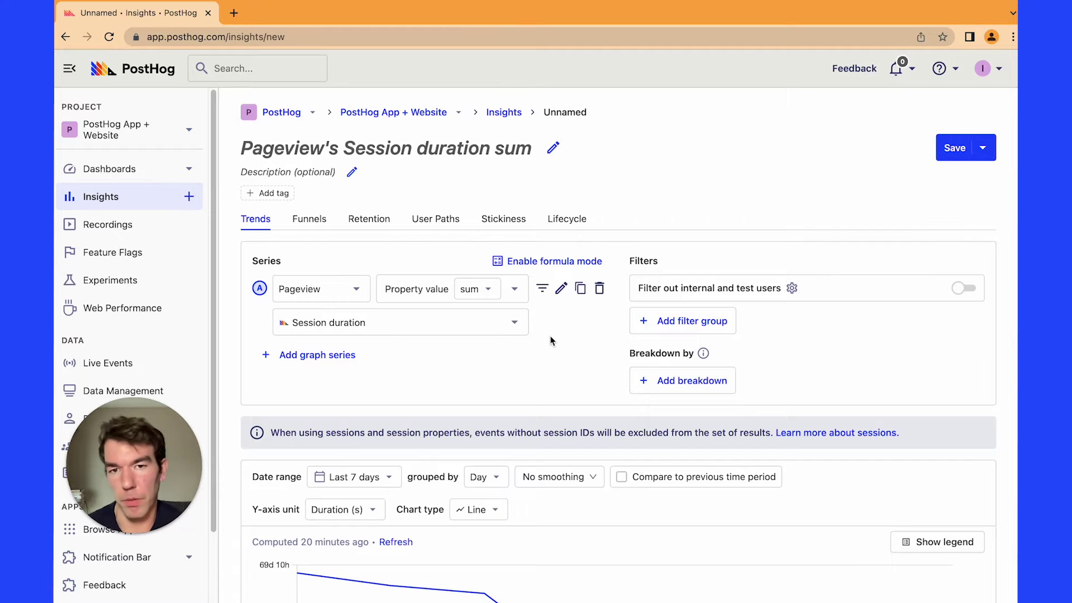
- Add a Current URL filter to series A with the operator contains and the value 'pricing'
{"action": "left_click", "coordinate": [542, 290]}
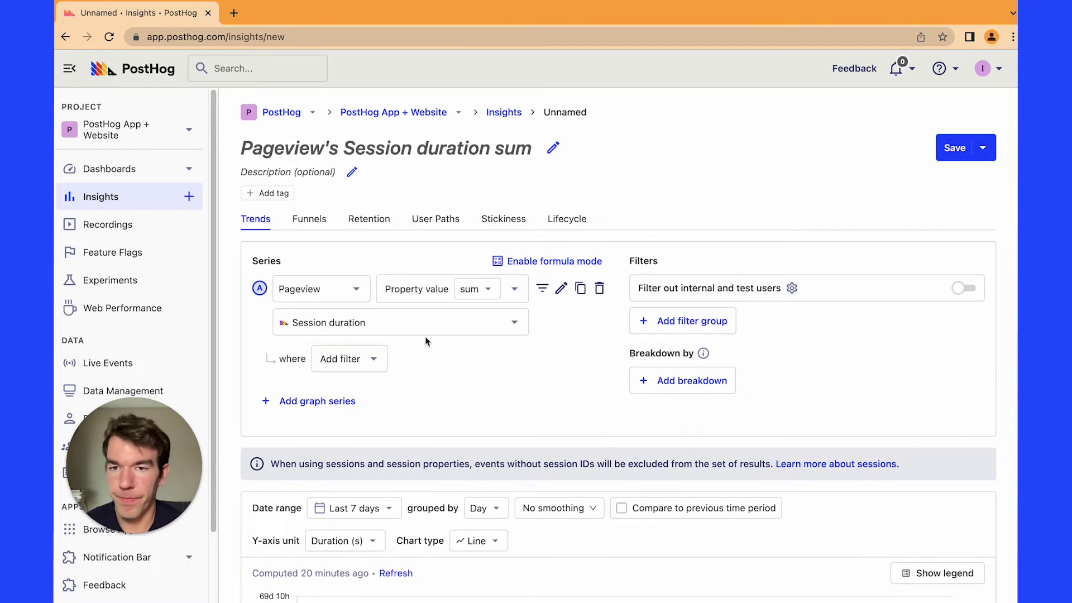
{"action": "left_click", "coordinate": [360, 359]}
{"action": "type", "text": "curre"}
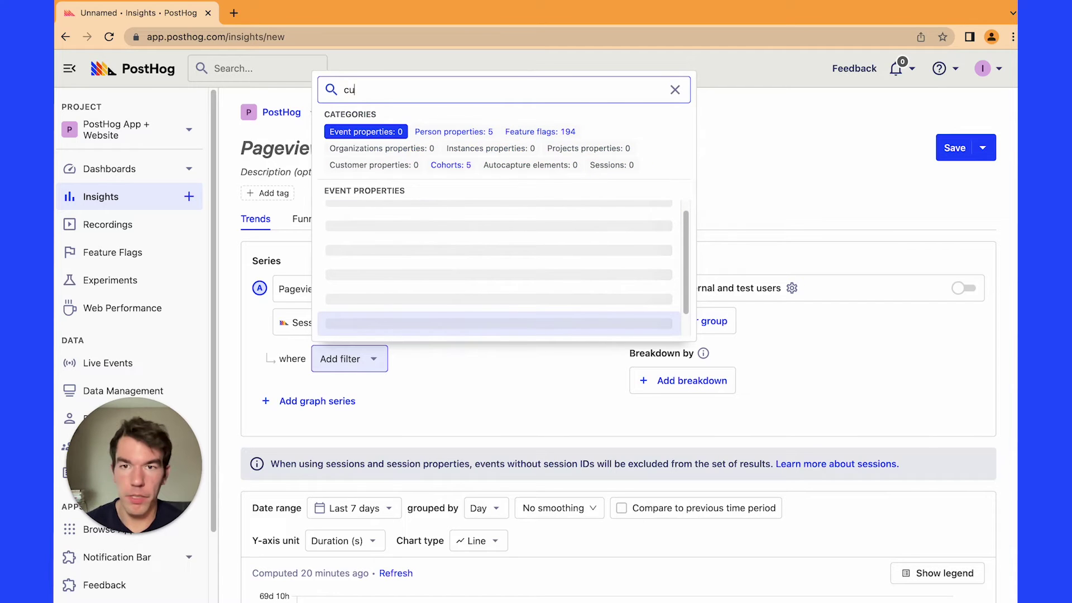
{"action": "left_click", "coordinate": [373, 212]}
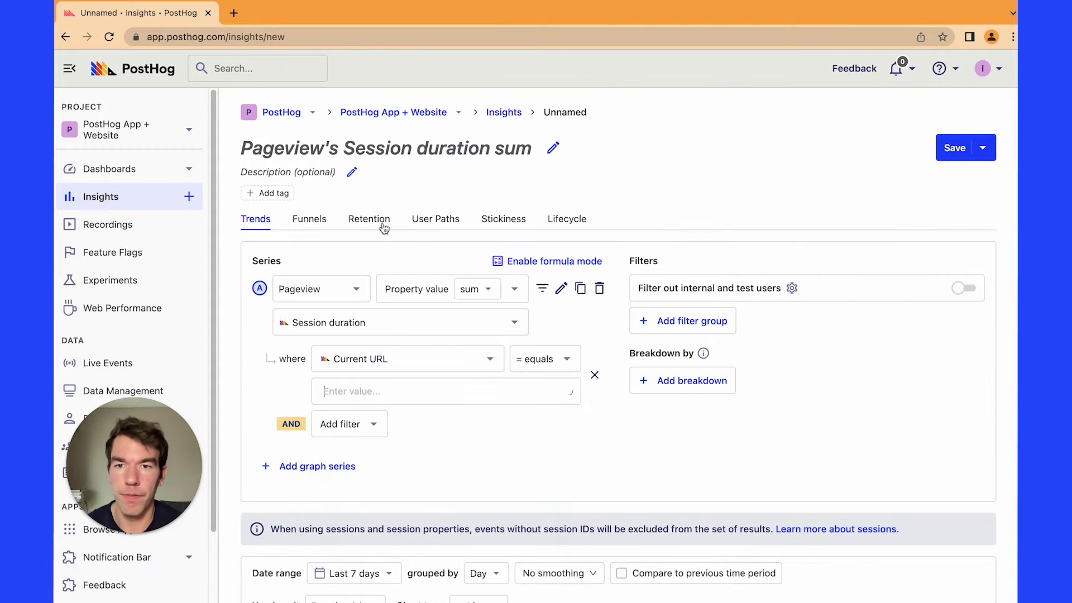
{"action": "left_click", "coordinate": [539, 359]}
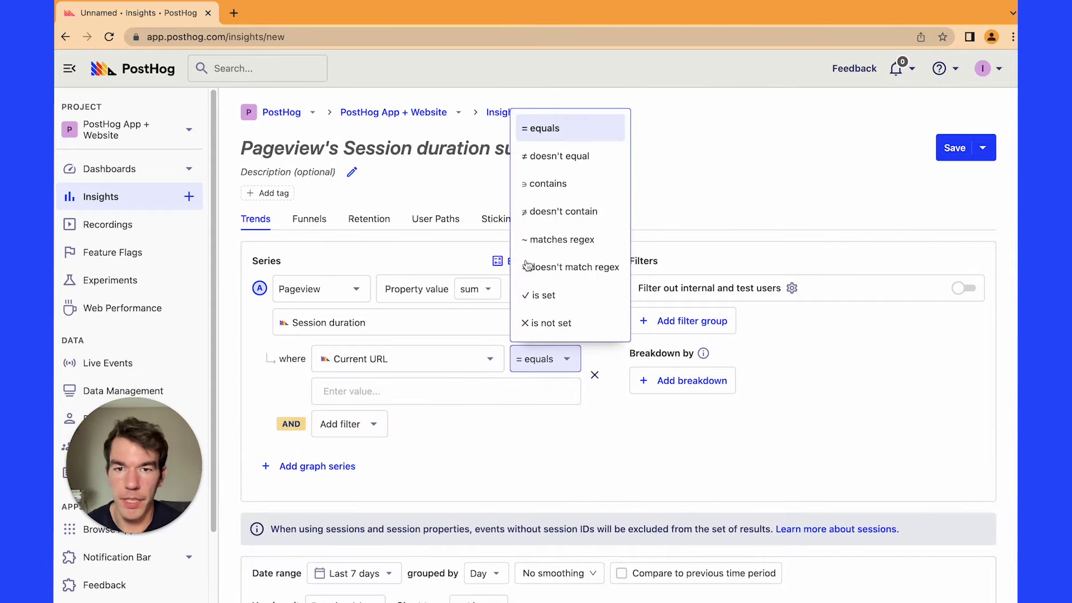
{"action": "left_click", "coordinate": [550, 184]}
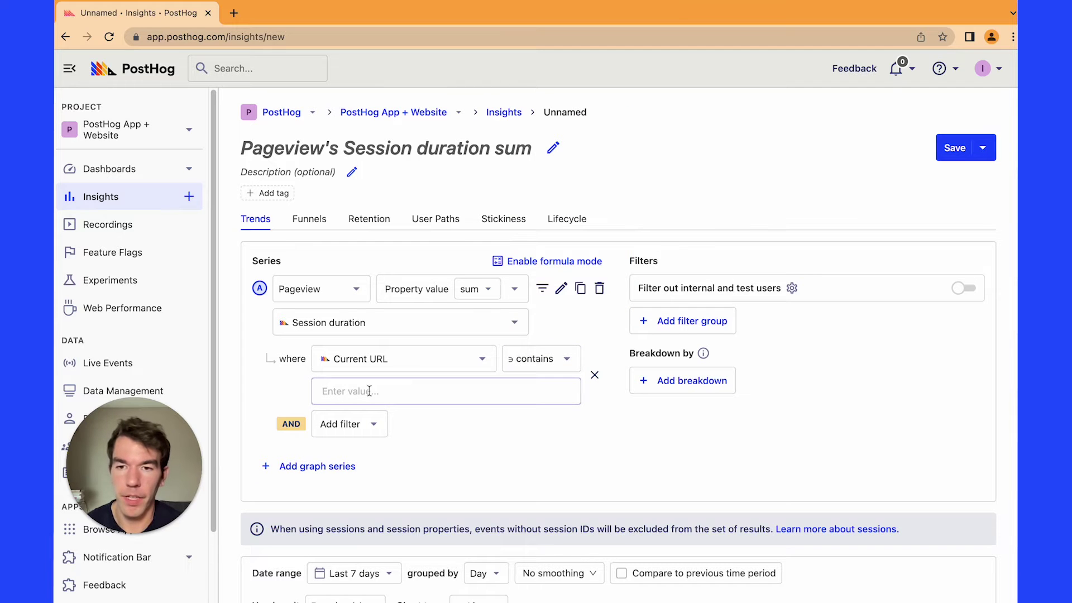
{"action": "type", "text": "prici"}
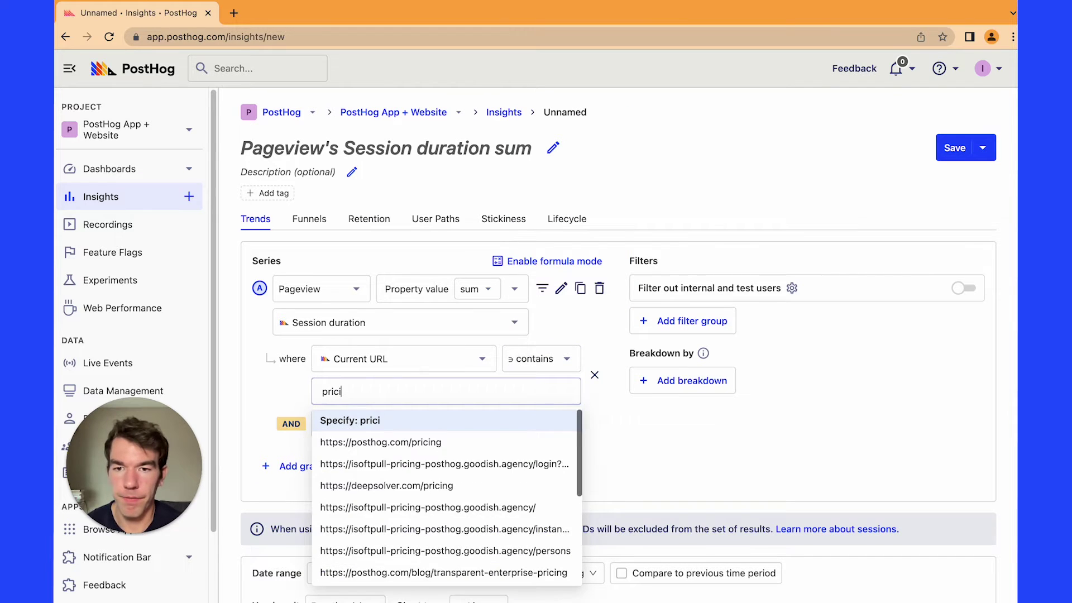
{"action": "type", "text": "ng"}
{"action": "key", "text": "BackSpace"}
{"action": "key", "text": "BackSpace"}
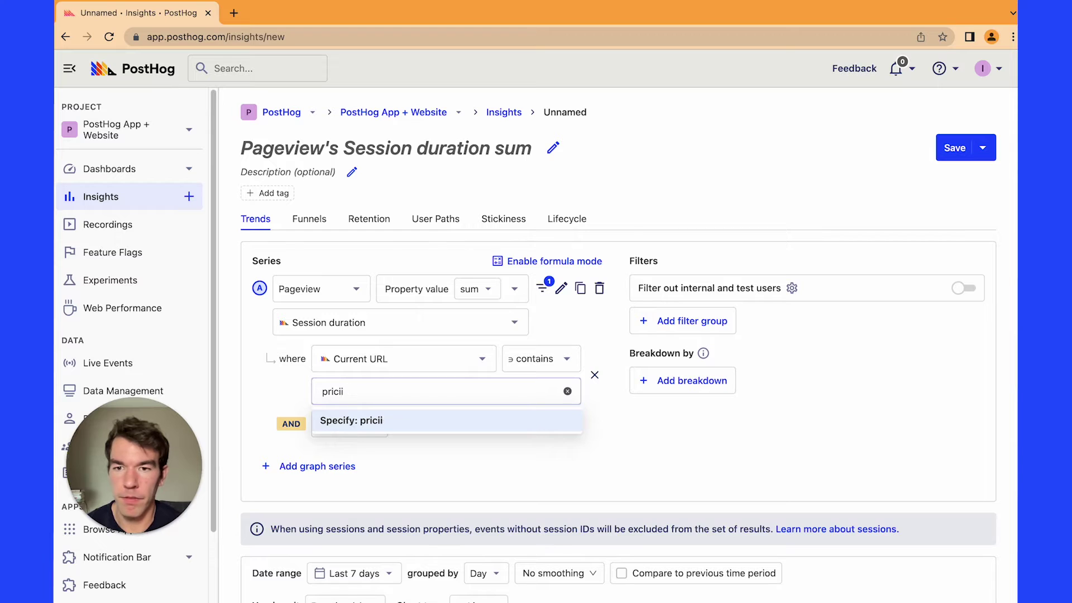
{"action": "type", "text": "ng"}
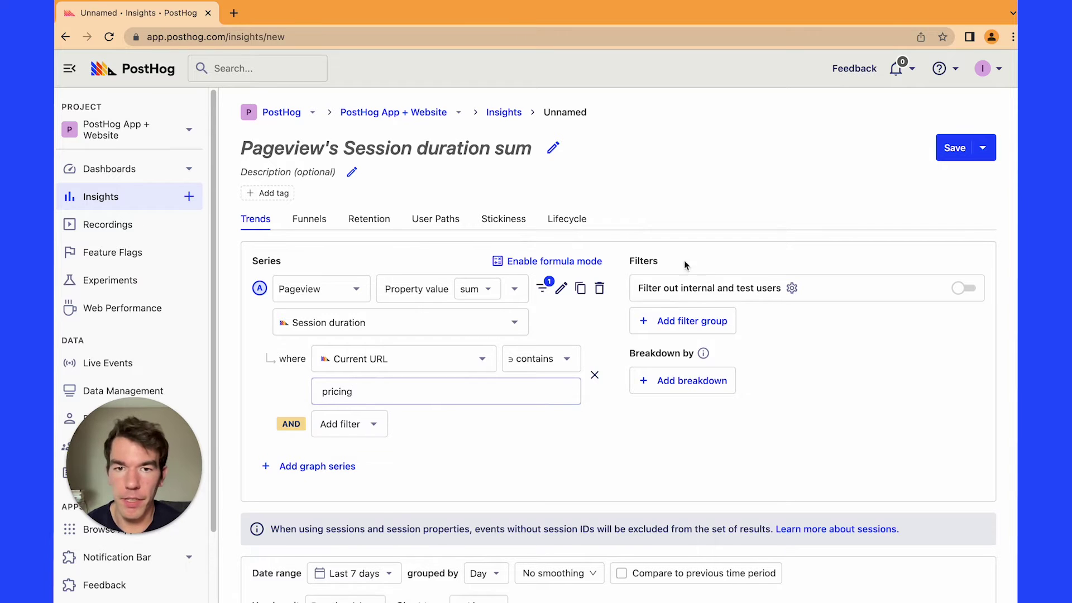
- Duplicate series A and change the copy's Current URL value to 'signup'
{"action": "left_click", "coordinate": [579, 288]}
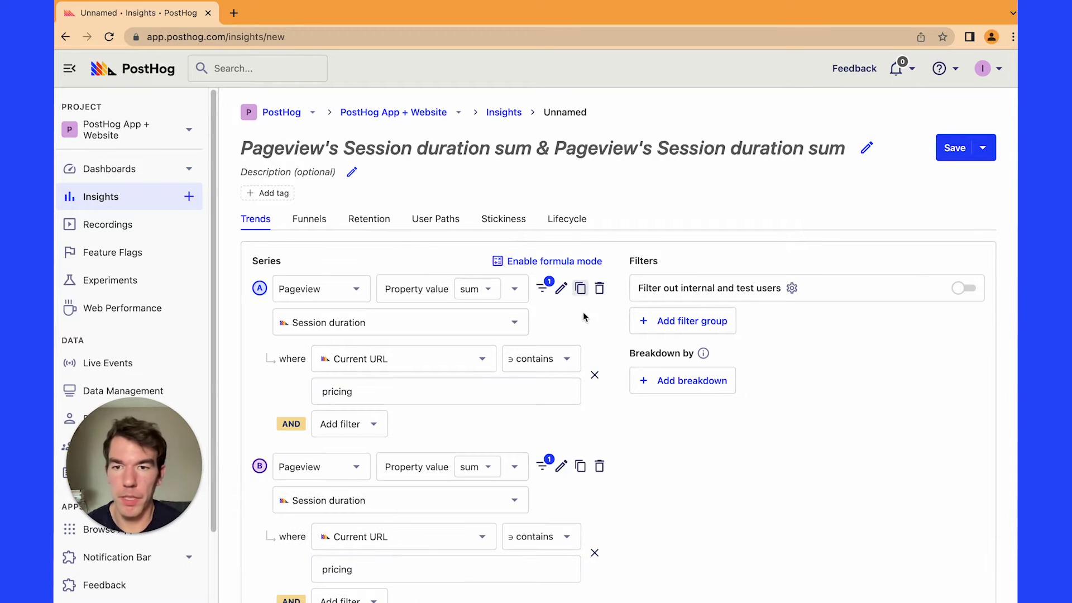
{"action": "scroll", "coordinate": [406, 503], "scroll_direction": "down", "scroll_amount": 2}
{"action": "left_click", "coordinate": [371, 478]}
{"action": "double_click", "coordinate": [372, 479]}
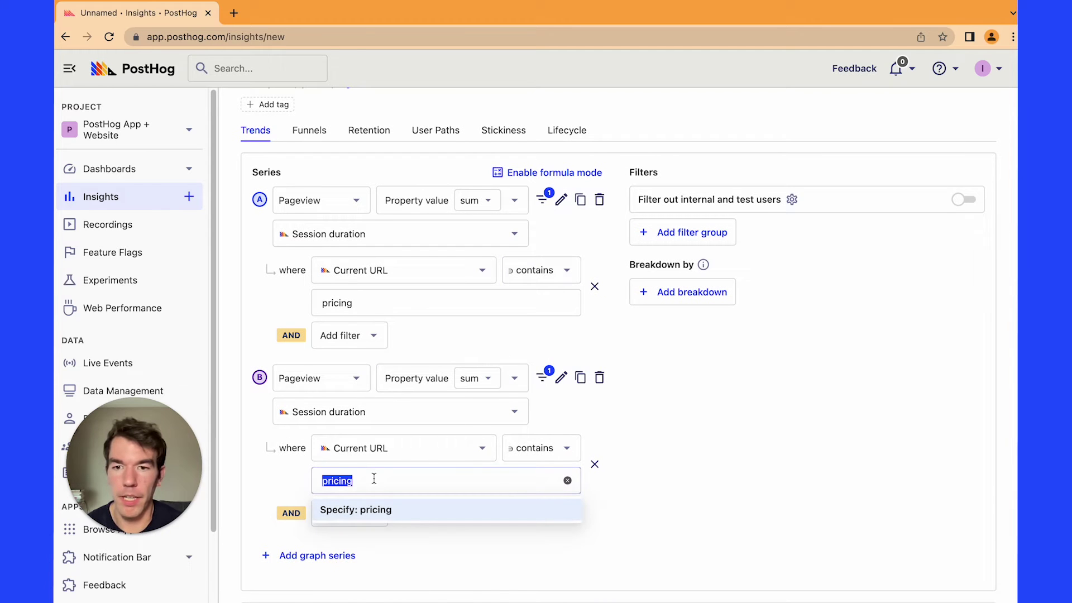
{"action": "type", "text": "signup"}
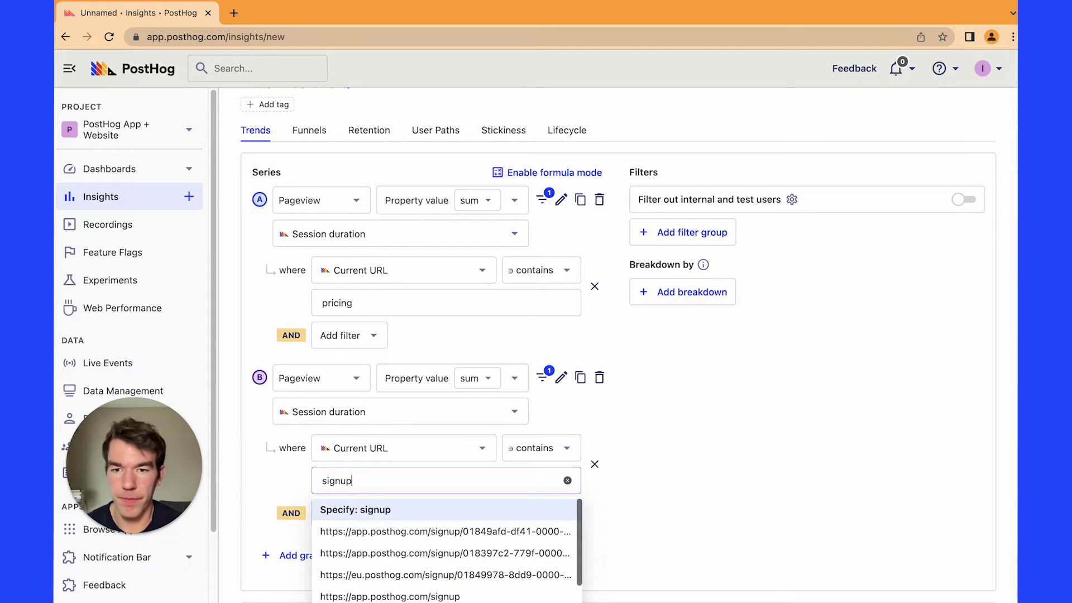
{"action": "key", "text": "Return"}
- Compare both series on the chart, delete series B, and select series A's URL value
{"action": "scroll", "coordinate": [542, 450], "scroll_direction": "down", "scroll_amount": 7}
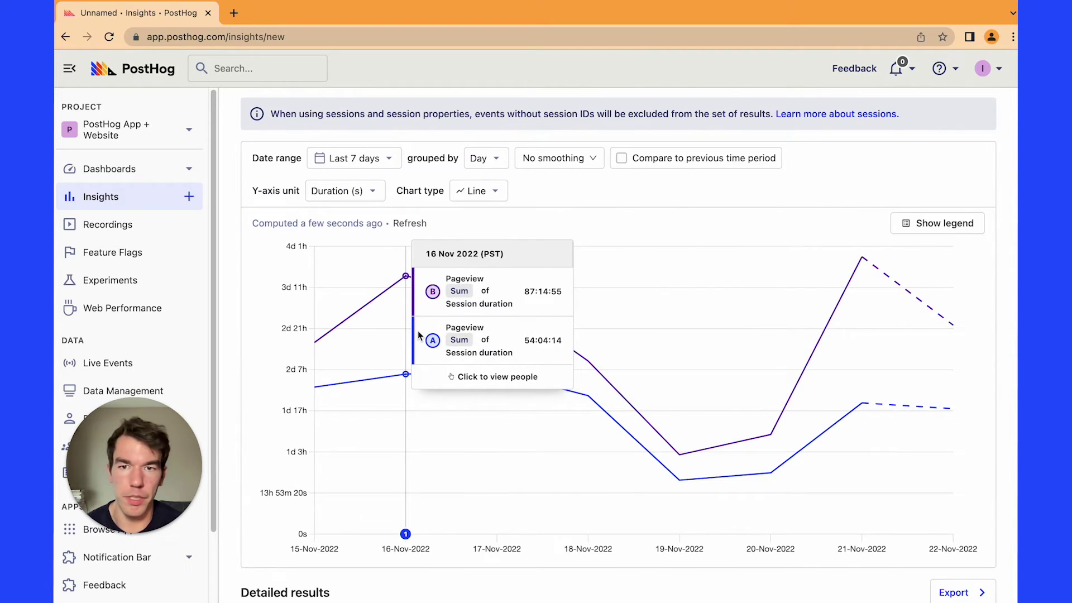
{"action": "scroll", "coordinate": [419, 335], "scroll_direction": "up", "scroll_amount": 7}
{"action": "scroll", "coordinate": [685, 426], "scroll_direction": "down", "scroll_amount": 1}
{"action": "scroll", "coordinate": [684, 424], "scroll_direction": "down", "scroll_amount": 4}
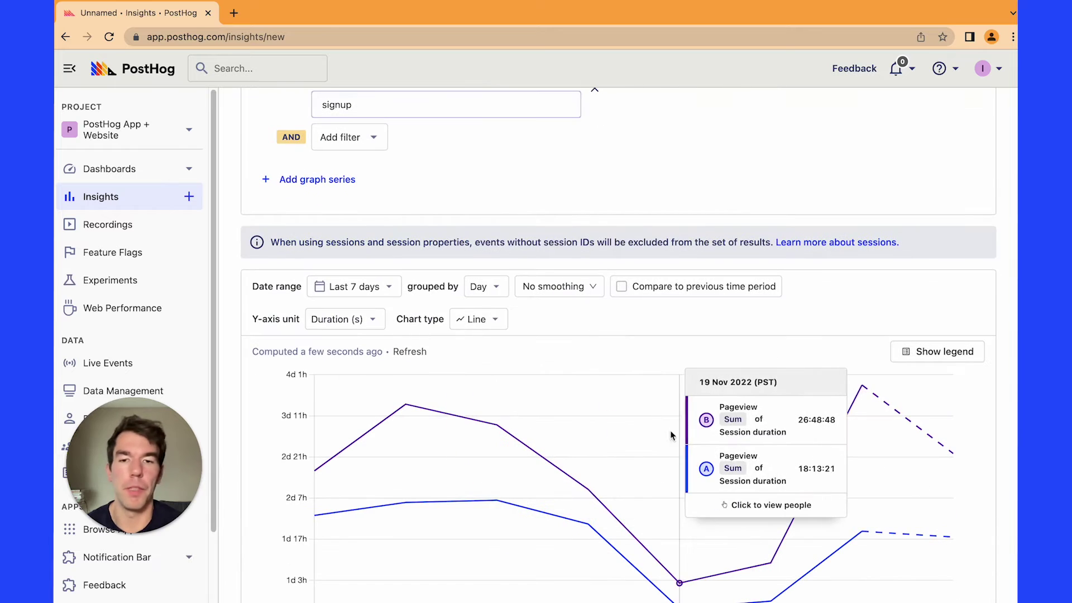
{"action": "scroll", "coordinate": [670, 424], "scroll_direction": "up", "scroll_amount": 8}
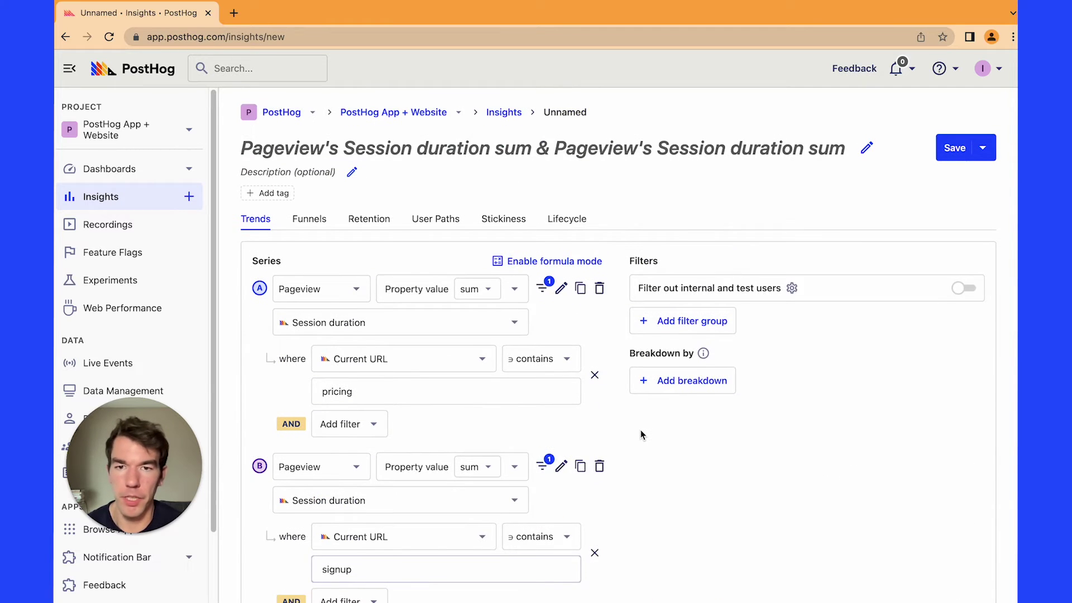
{"action": "scroll", "coordinate": [641, 430], "scroll_direction": "down", "scroll_amount": 1}
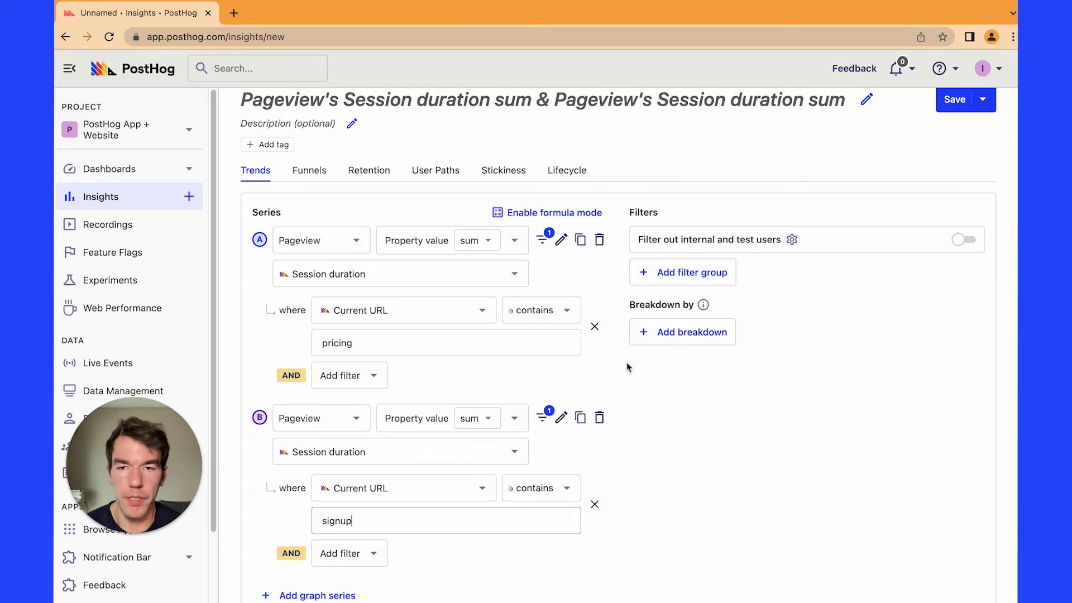
{"action": "left_click", "coordinate": [599, 419]}
{"action": "left_click", "coordinate": [435, 346]}
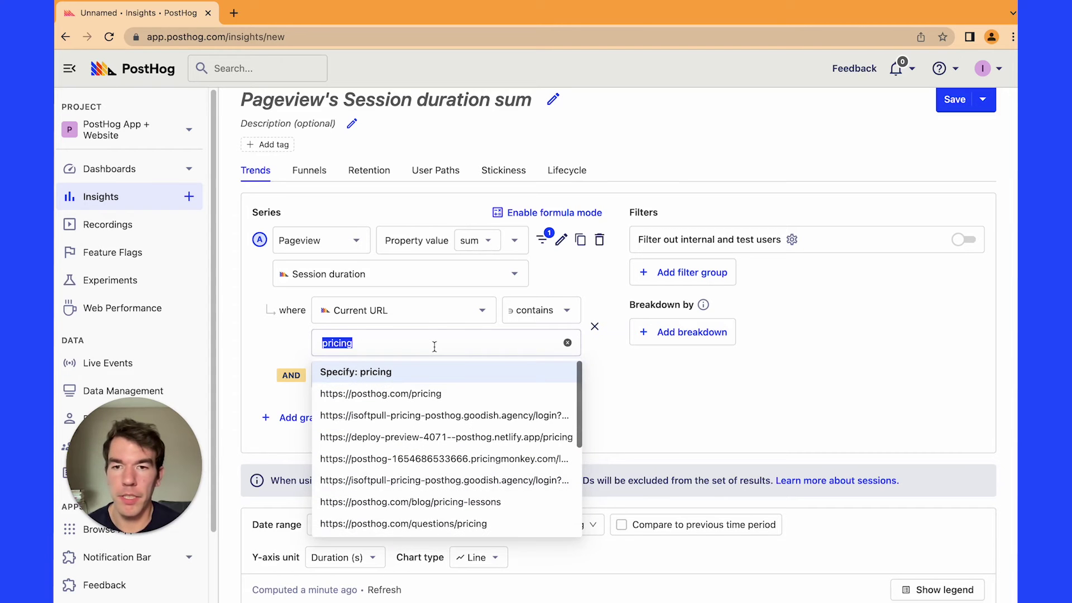
- Change series A's URL filter value to 'docs' and break the results down by Current URL
{"action": "type", "text": "docs"}
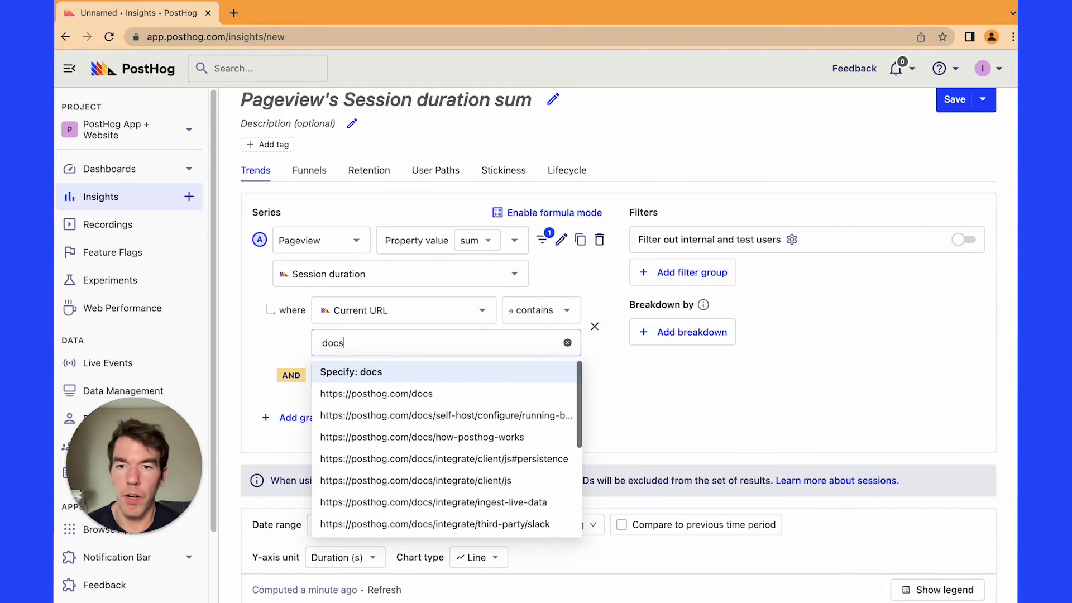
{"action": "left_click", "coordinate": [433, 371]}
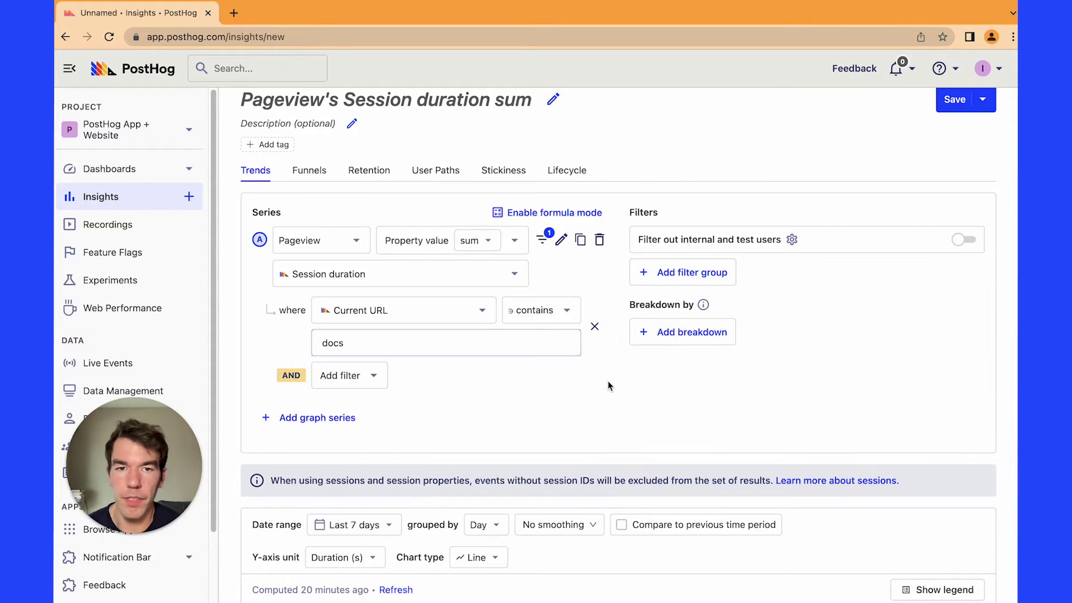
{"action": "left_click", "coordinate": [677, 332]}
{"action": "type", "text": "current"}
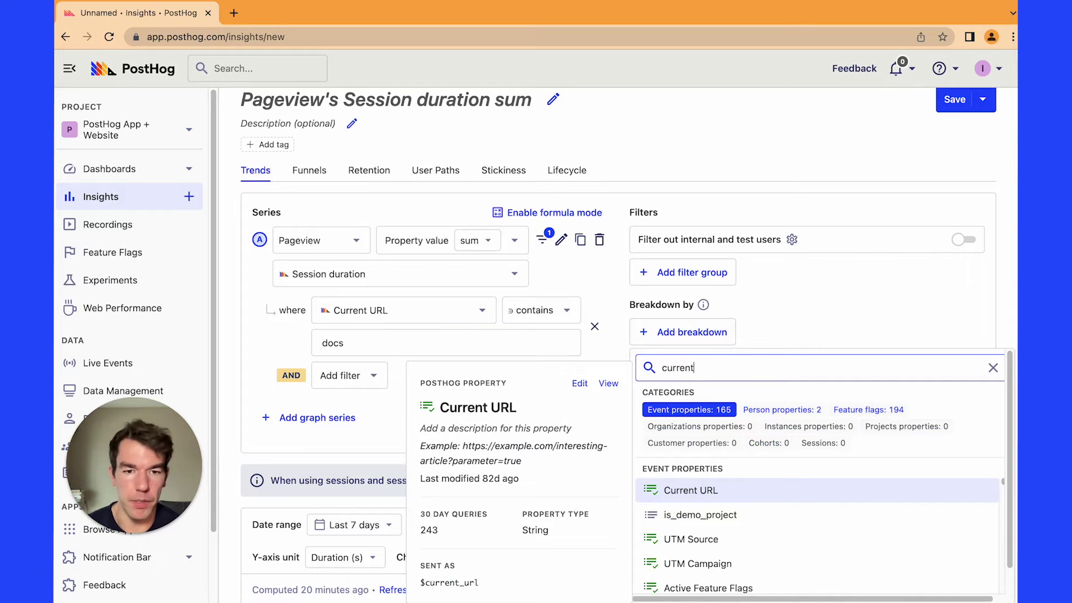
{"action": "left_click", "coordinate": [716, 490]}
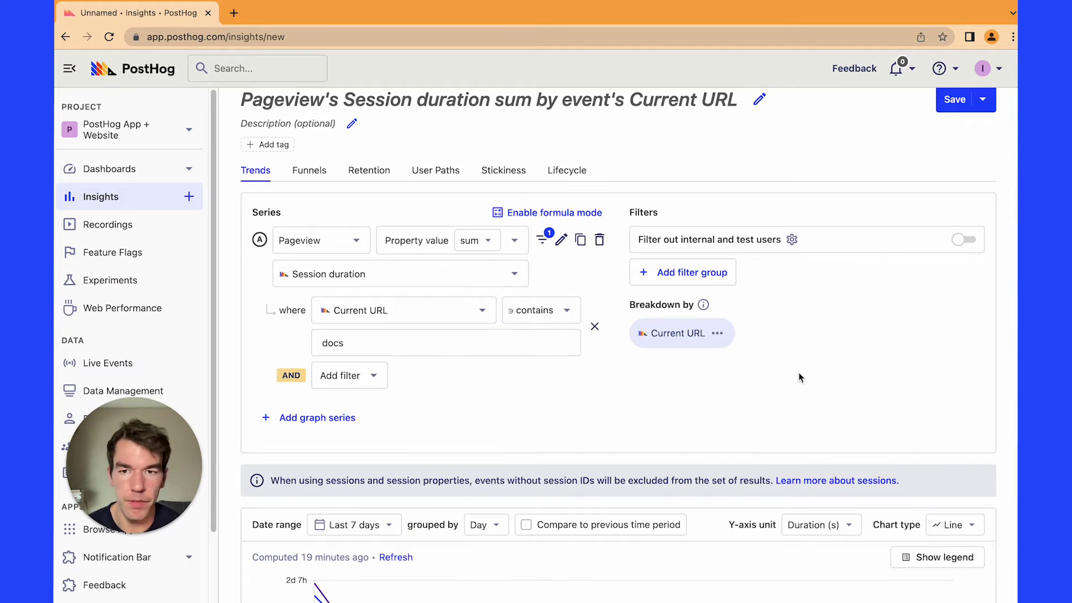
- Switch the chart type to Bar and look over the per-URL bars
{"action": "left_click", "coordinate": [952, 526]}
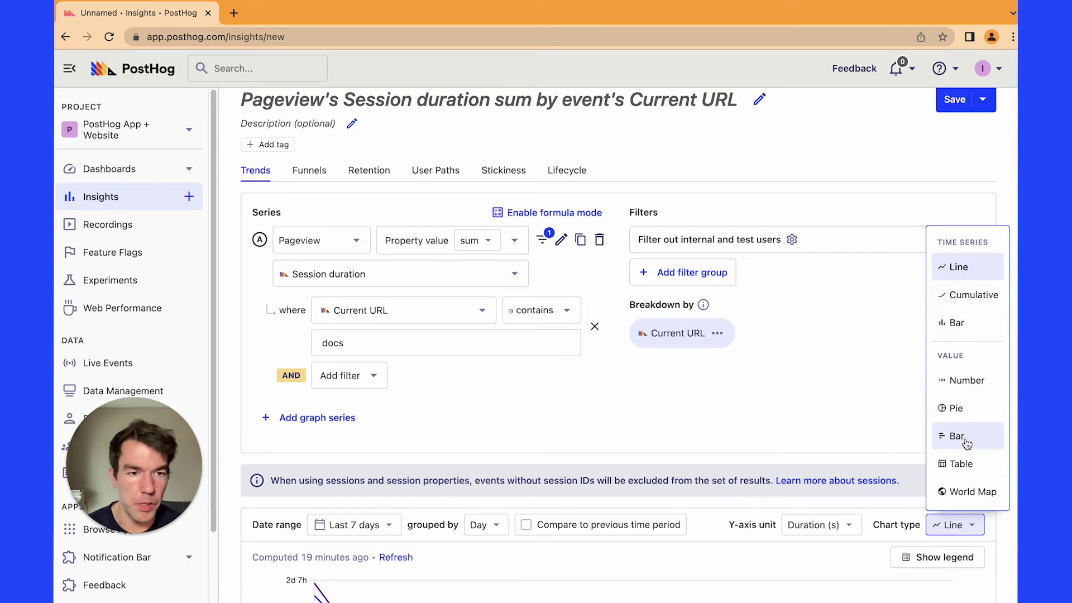
{"action": "left_click", "coordinate": [957, 437]}
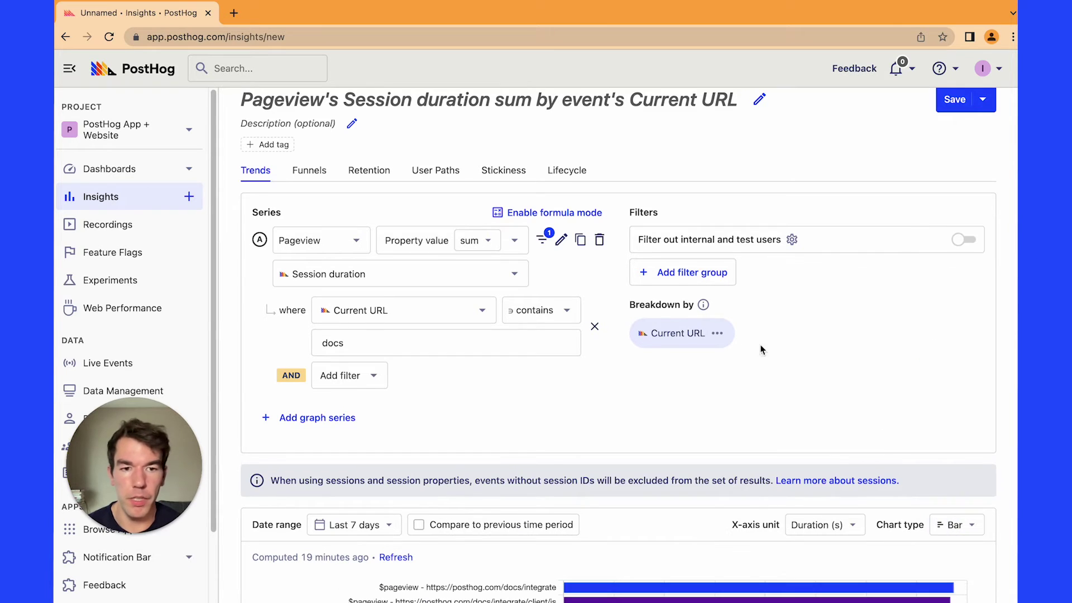
{"action": "scroll", "coordinate": [768, 344], "scroll_direction": "down", "scroll_amount": 2}
{"action": "scroll", "coordinate": [768, 344], "scroll_direction": "down", "scroll_amount": 5}
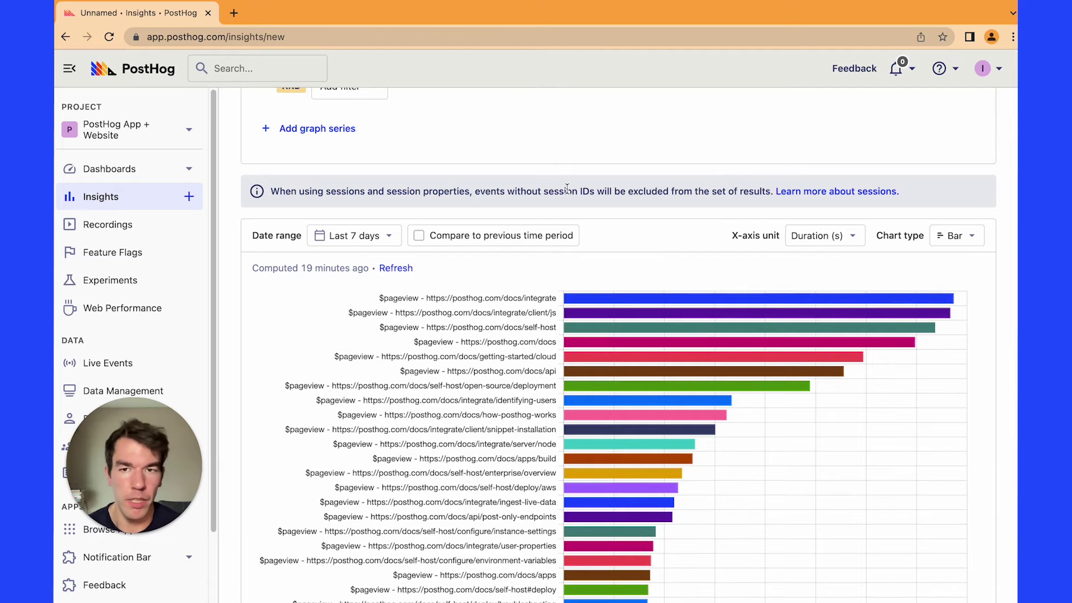
{"action": "scroll", "coordinate": [566, 188], "scroll_direction": "up", "scroll_amount": 5}
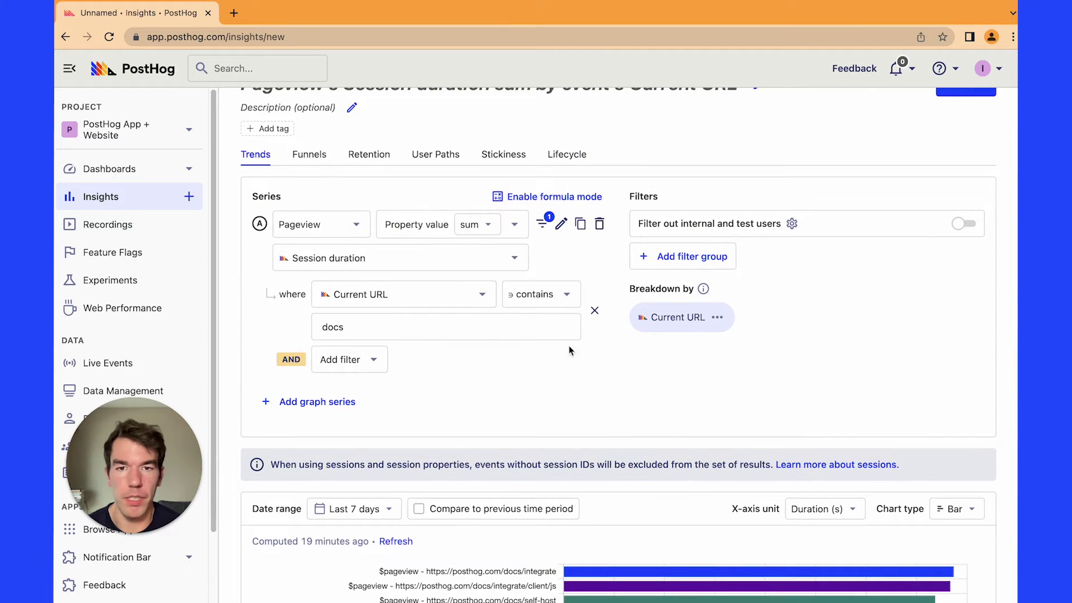
{"action": "scroll", "coordinate": [543, 322], "scroll_direction": "up", "scroll_amount": 1}
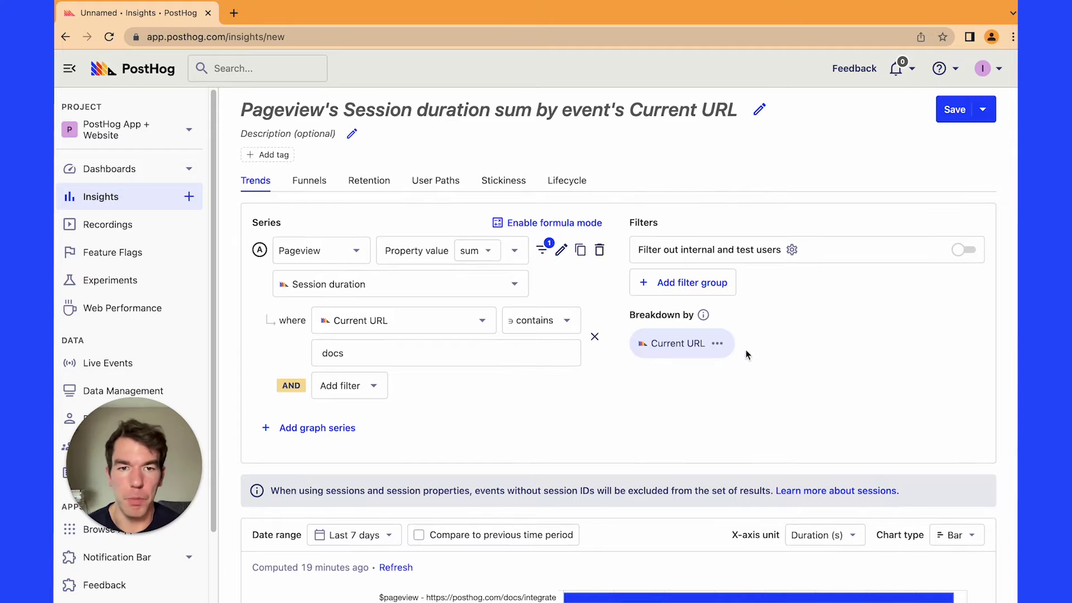
{"action": "mouse_move", "coordinate": [642, 344]}
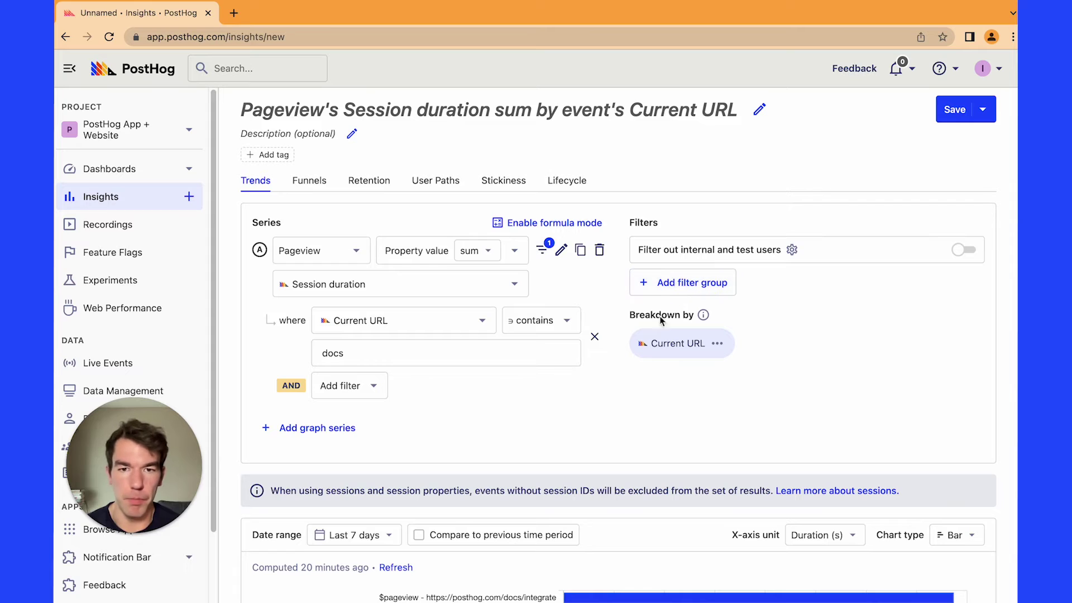
- Remove the 'docs' URL filter and make series A average Session duration instead of summing it
{"action": "left_click", "coordinate": [596, 338]}
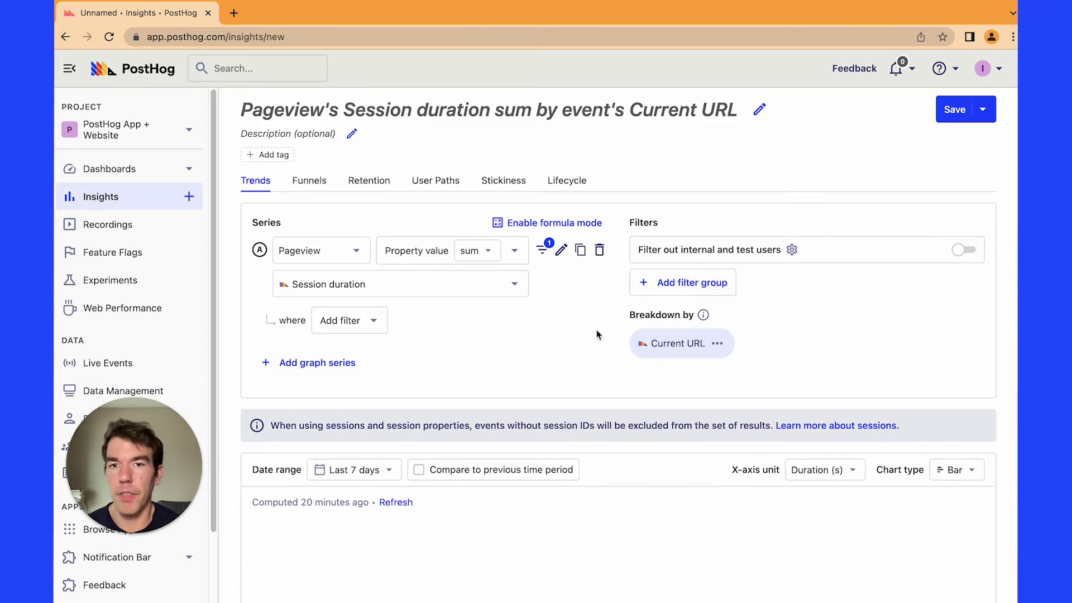
{"action": "left_click", "coordinate": [481, 257]}
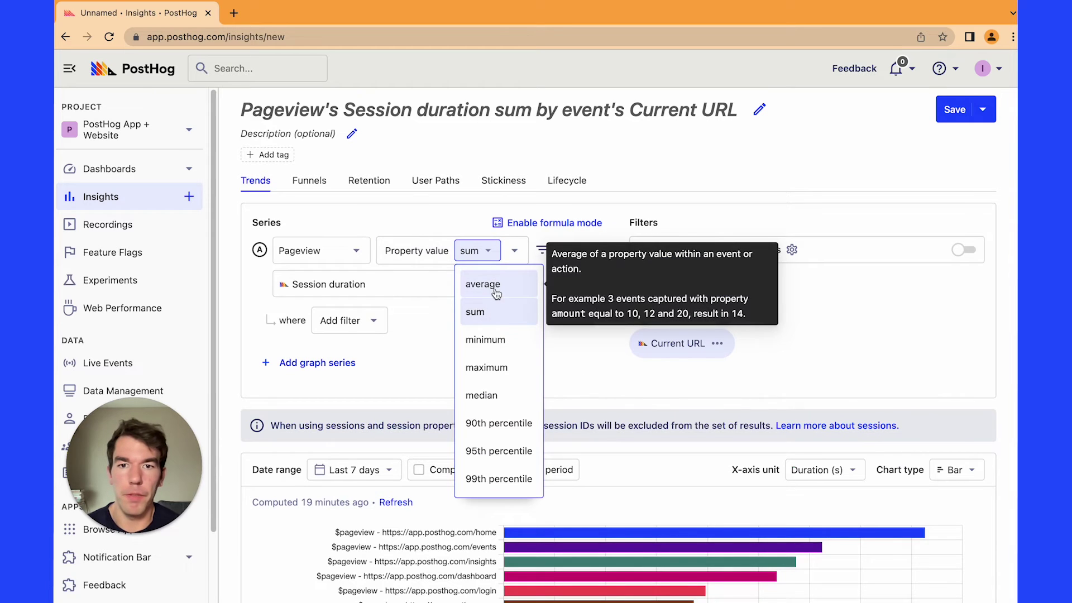
{"action": "left_click", "coordinate": [484, 285]}
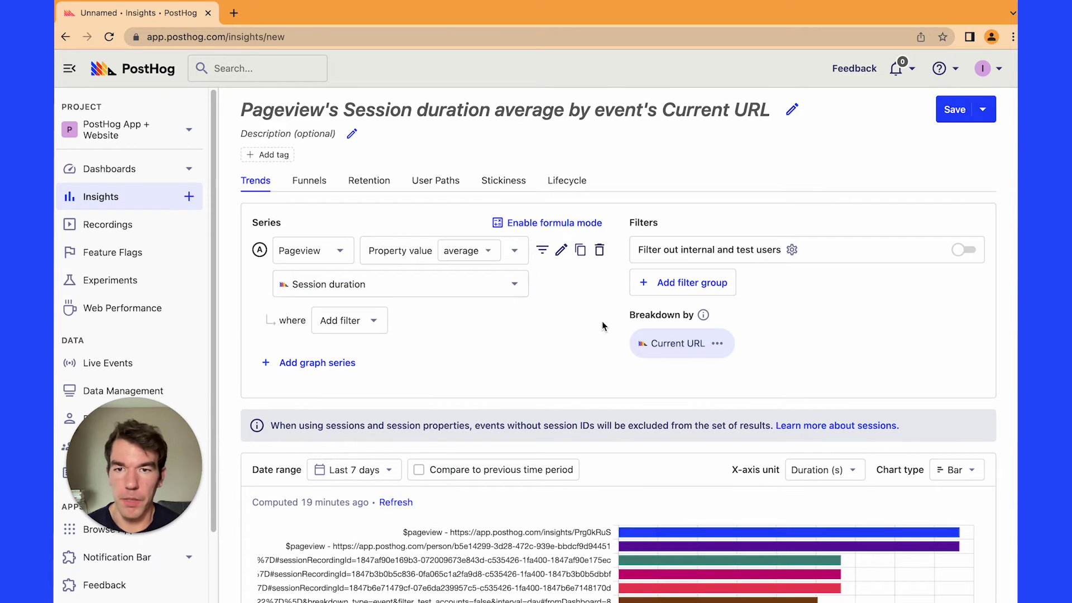
- Remove the Current URL breakdown and set the chart type back to Line
{"action": "left_click", "coordinate": [717, 343]}
{"action": "left_click", "coordinate": [751, 414]}
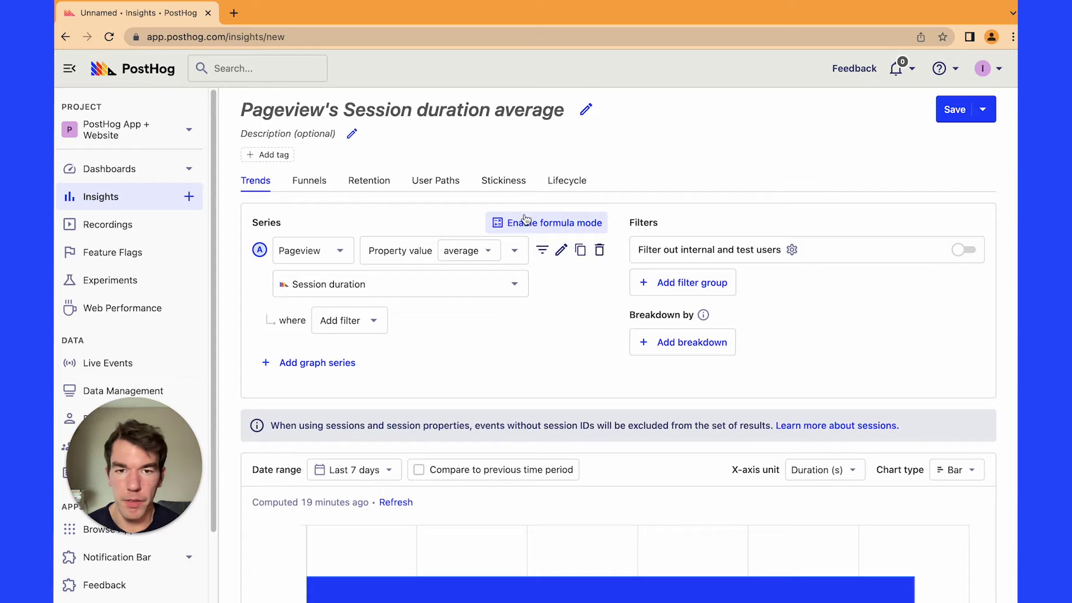
{"action": "left_click", "coordinate": [956, 469]}
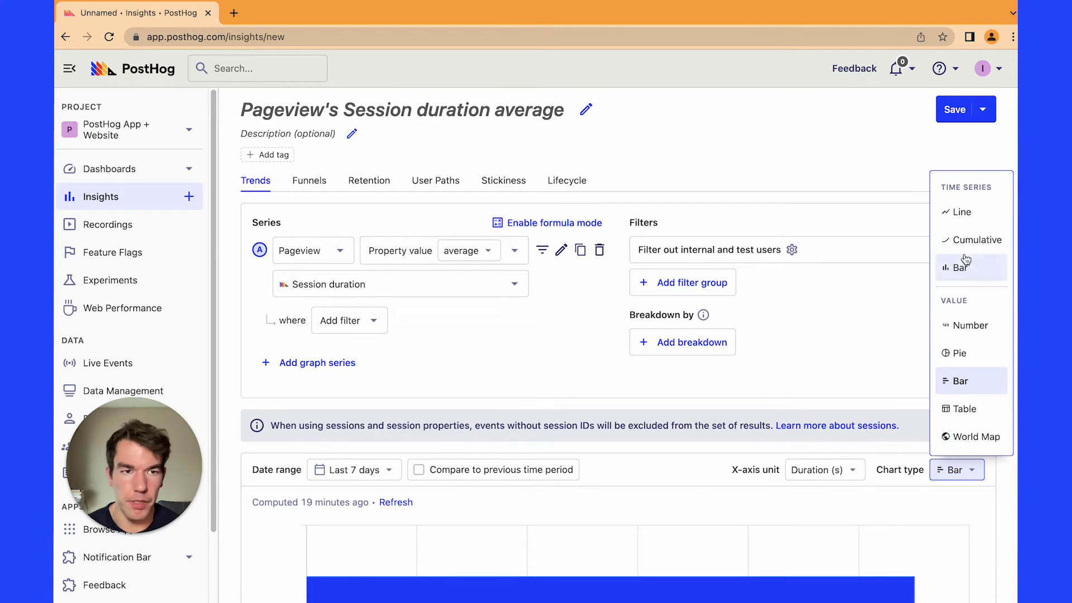
{"action": "left_click", "coordinate": [965, 218]}
{"action": "scroll", "coordinate": [723, 393], "scroll_direction": "down", "scroll_amount": 2}
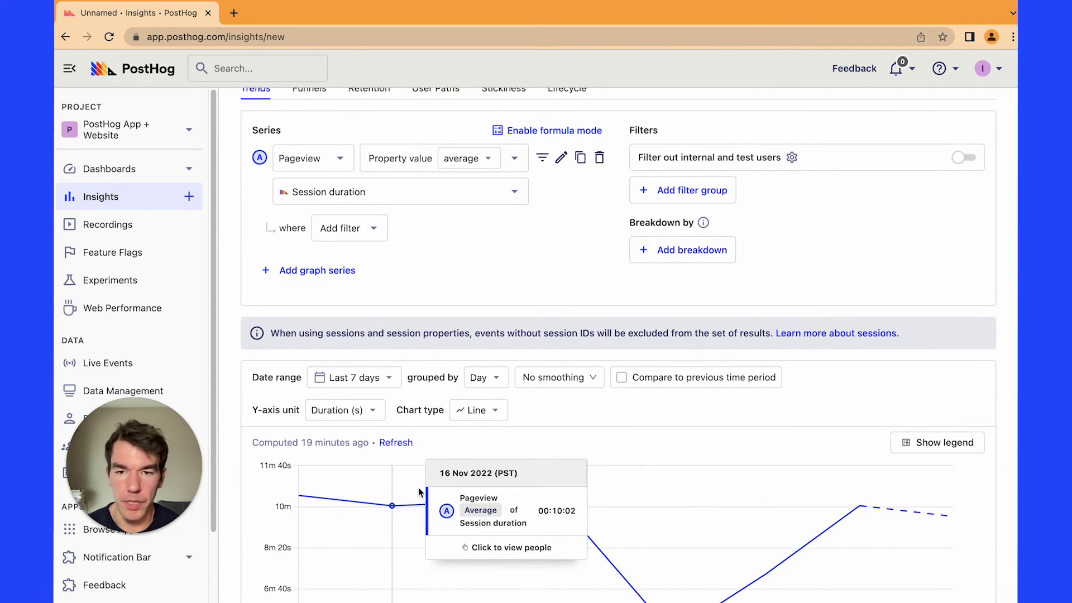
{"action": "scroll", "coordinate": [798, 455], "scroll_direction": "up", "scroll_amount": 3}
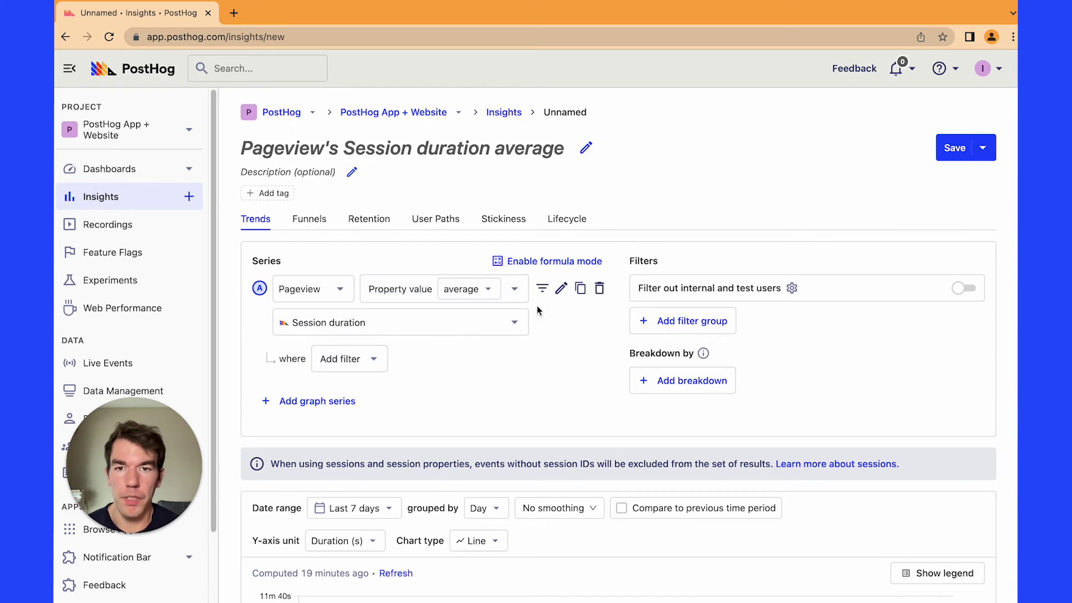
- Set series A to Total count and add series B counting Pageview unique sessions, with no URL filter
{"action": "left_click", "coordinate": [416, 293]}
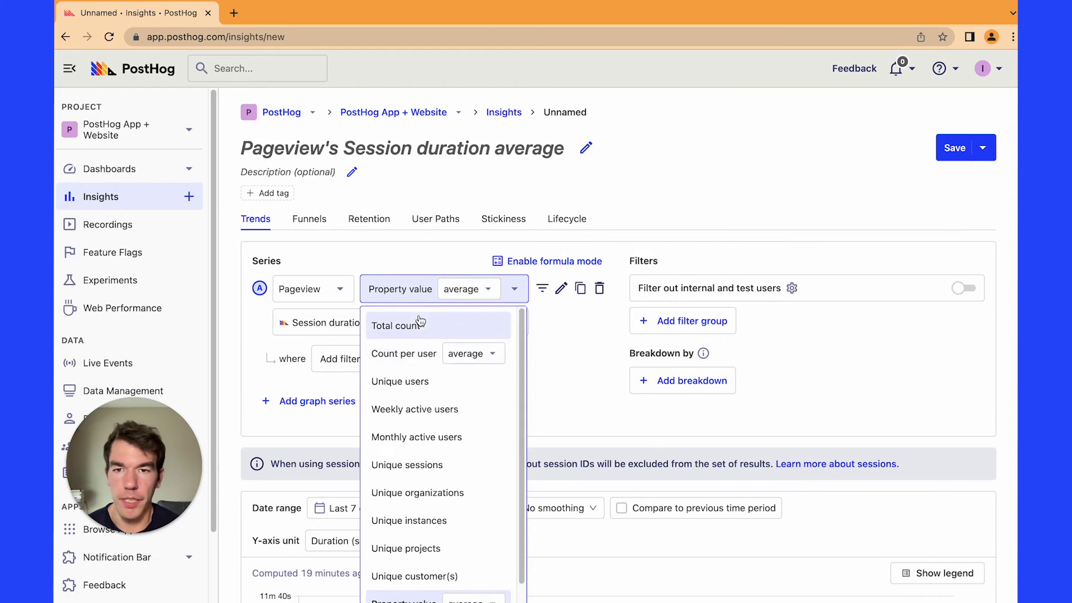
{"action": "left_click", "coordinate": [420, 323]}
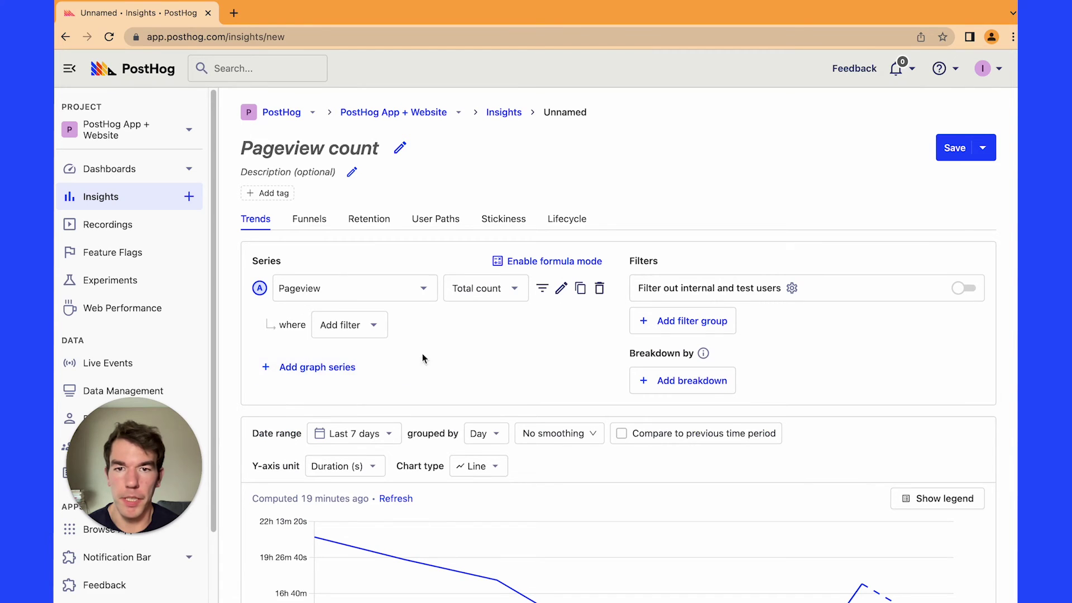
{"action": "left_click", "coordinate": [362, 368]}
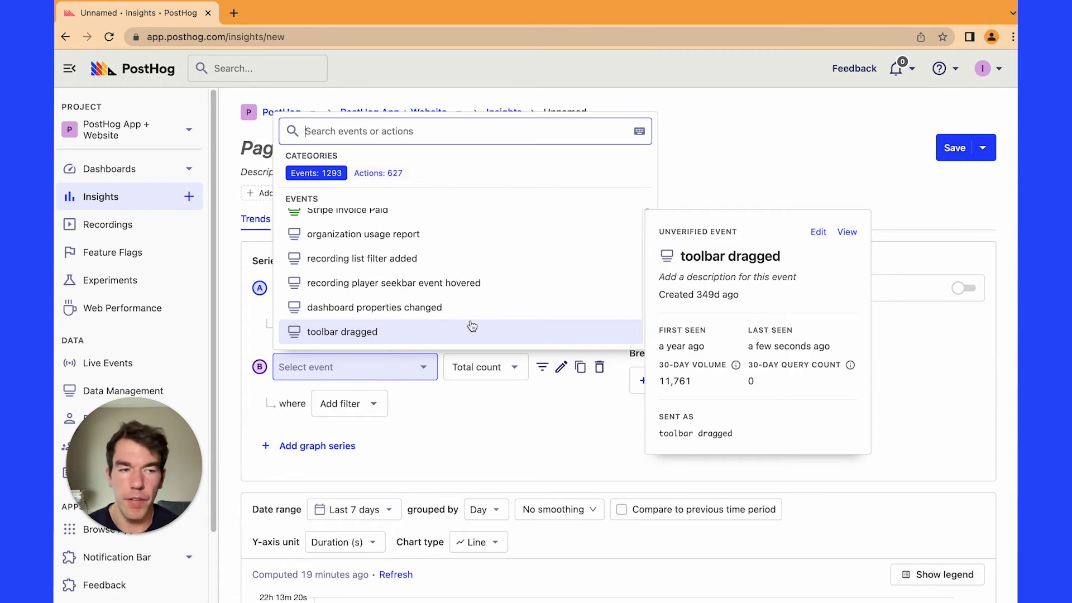
{"action": "type", "text": "page"}
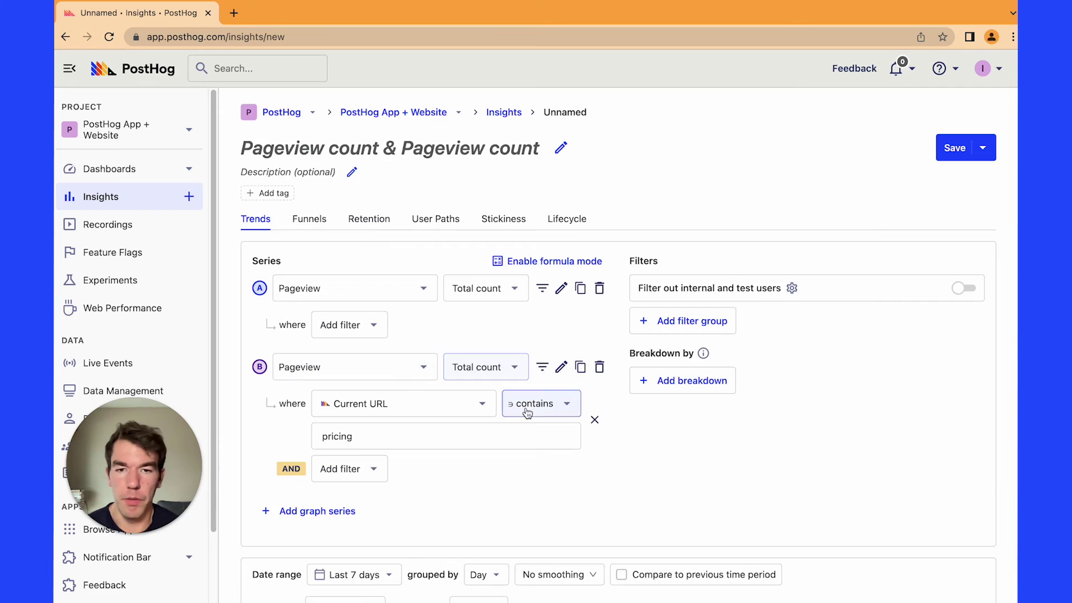
{"action": "left_click", "coordinate": [511, 371]}
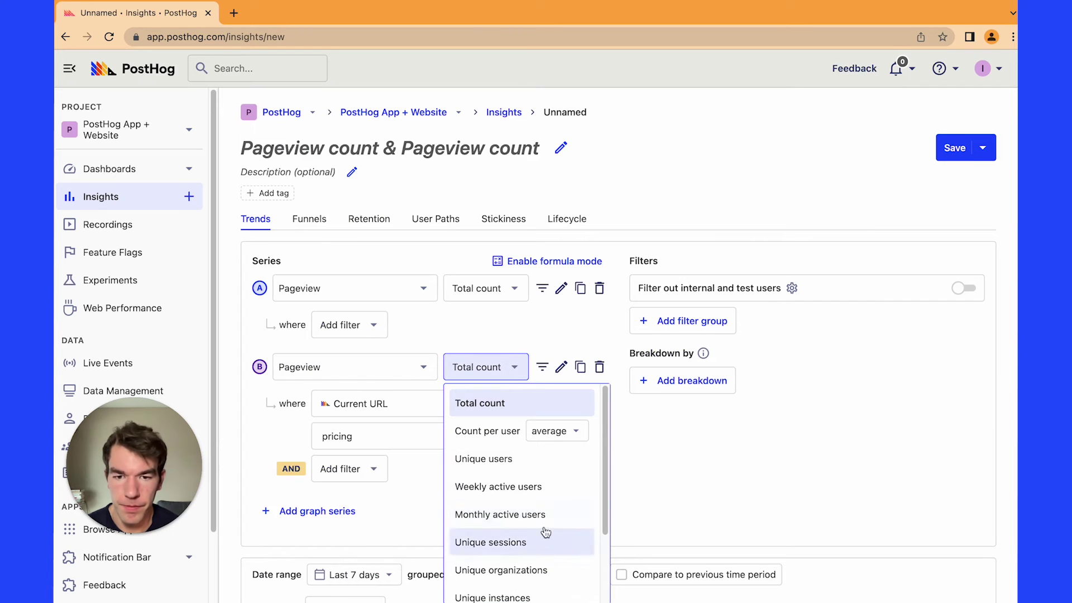
{"action": "left_click", "coordinate": [543, 545]}
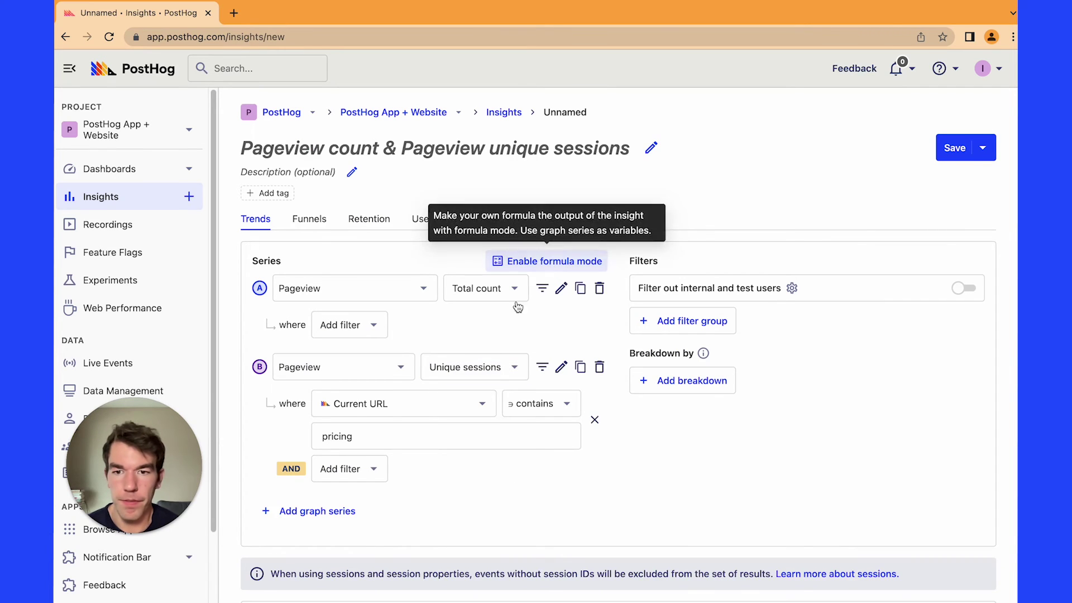
{"action": "left_click", "coordinate": [595, 421]}
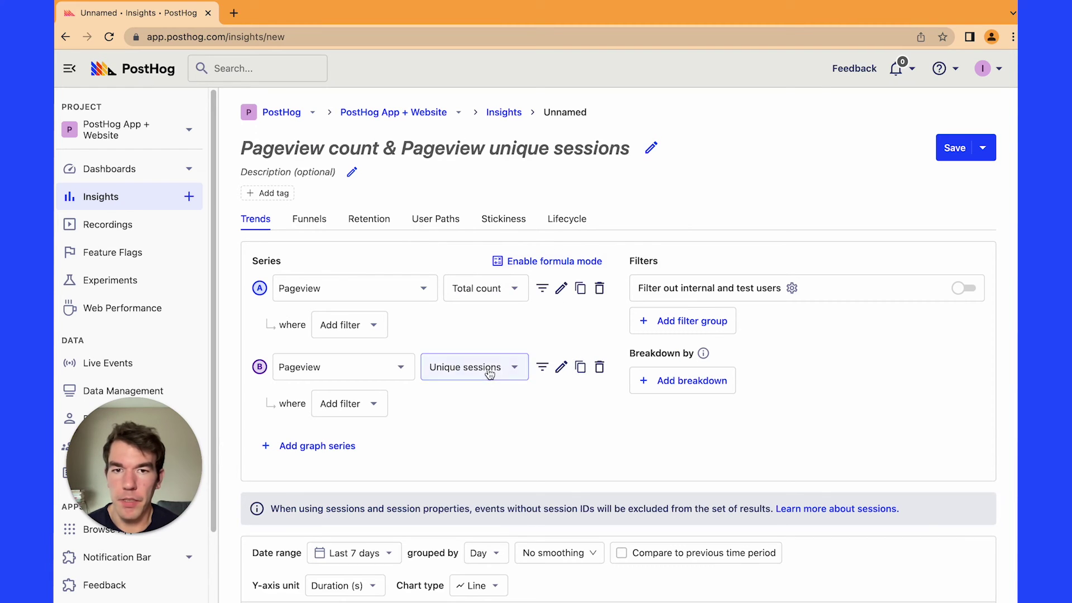
- Enable formula mode with the formula A/B and set the Y-axis unit to None
{"action": "left_click", "coordinate": [550, 262]}
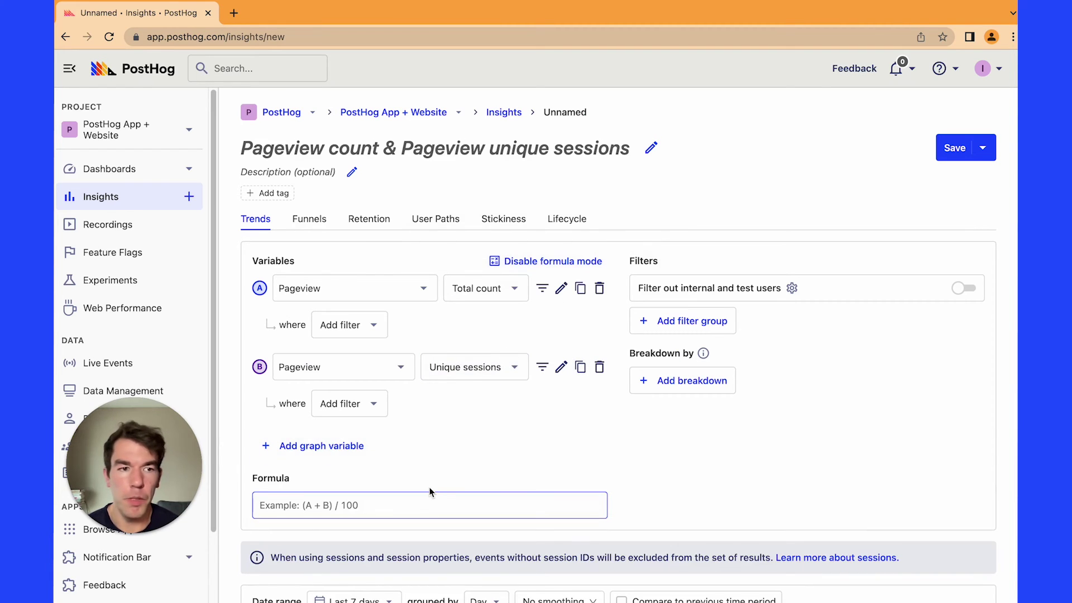
{"action": "type", "text": "A/B"}
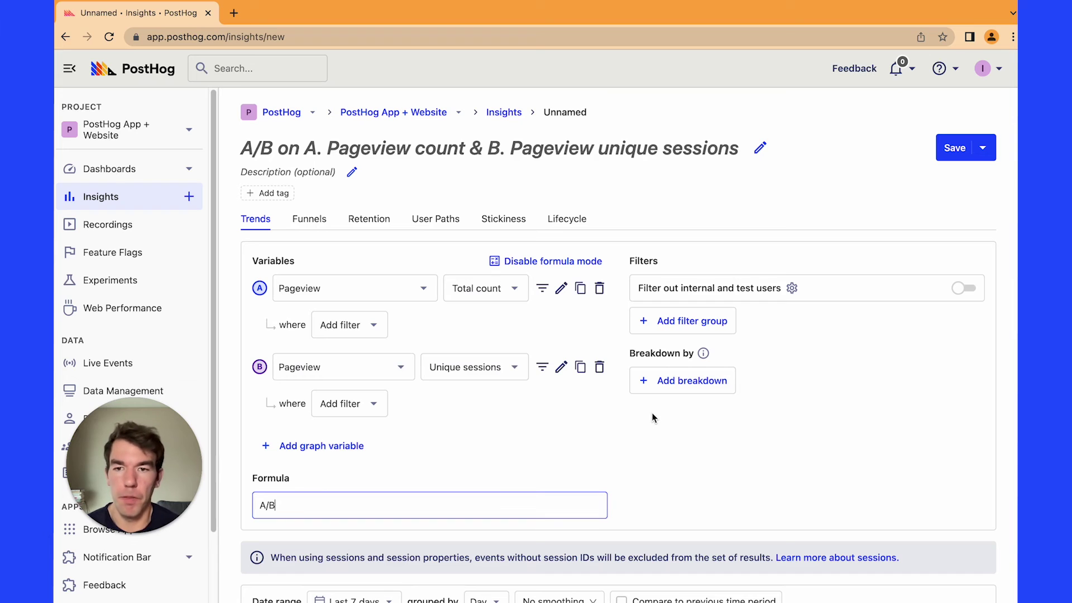
{"action": "scroll", "coordinate": [652, 411], "scroll_direction": "down", "scroll_amount": 5}
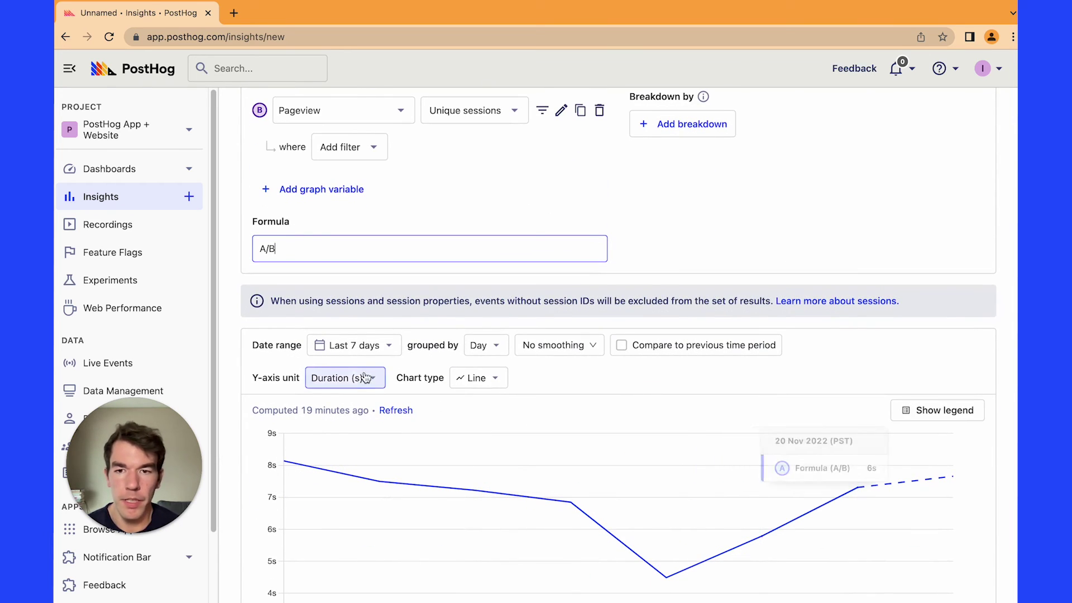
{"action": "left_click", "coordinate": [330, 382]}
{"action": "left_click", "coordinate": [364, 419]}
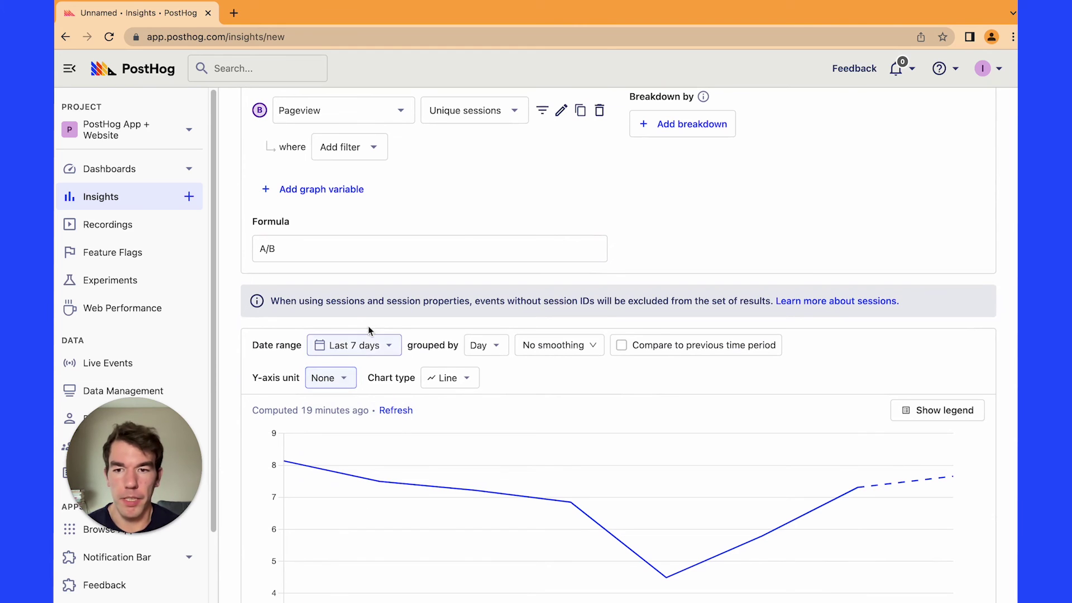